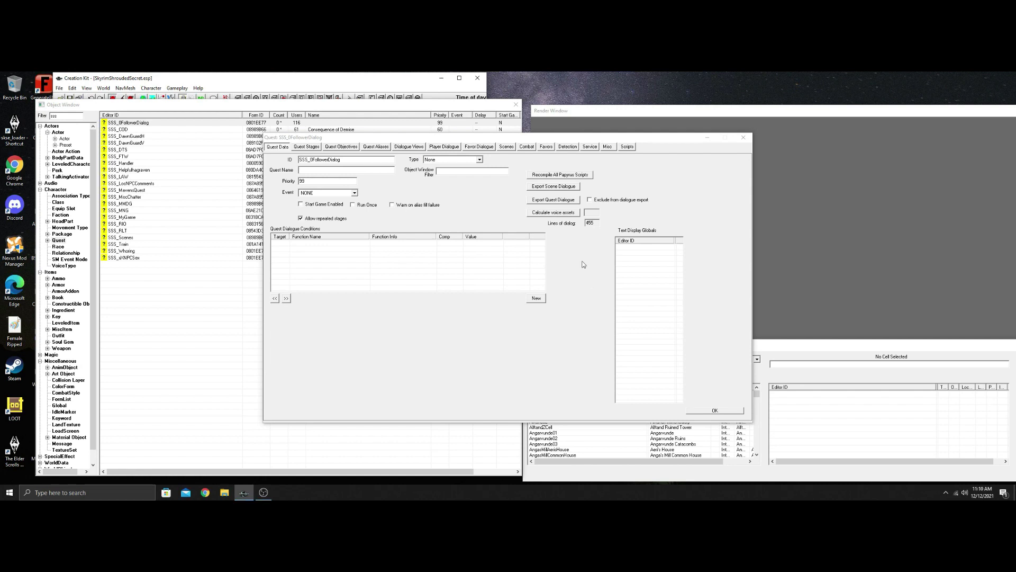
Step: Switch to the quest's Combat tab, start a New Topic, then cancel the topic picker
{"action": "left_click", "coordinate": [526, 147]}
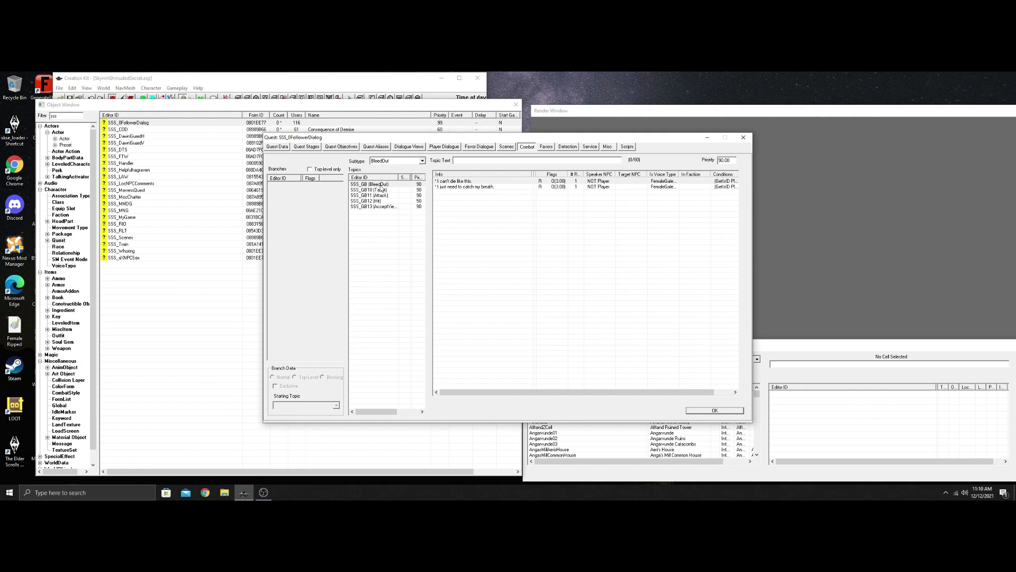
{"action": "right_click", "coordinate": [379, 236]}
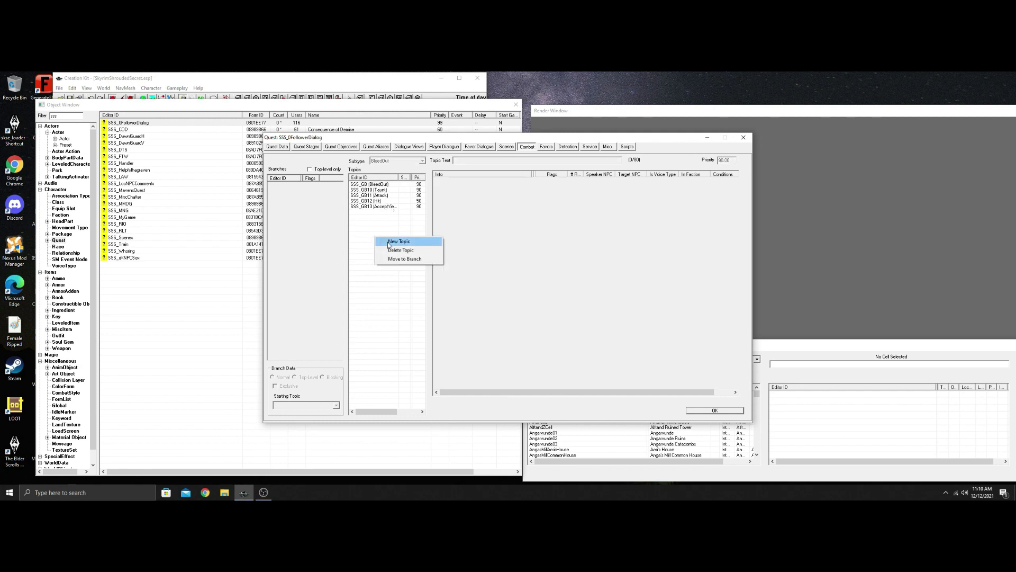
{"action": "left_click", "coordinate": [390, 241]}
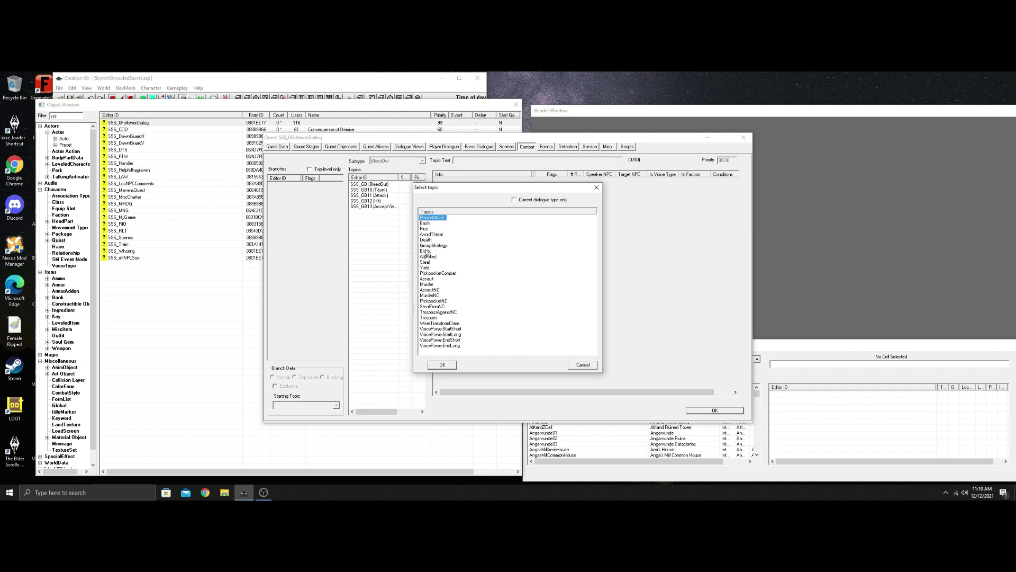
{"action": "left_click", "coordinate": [597, 188]}
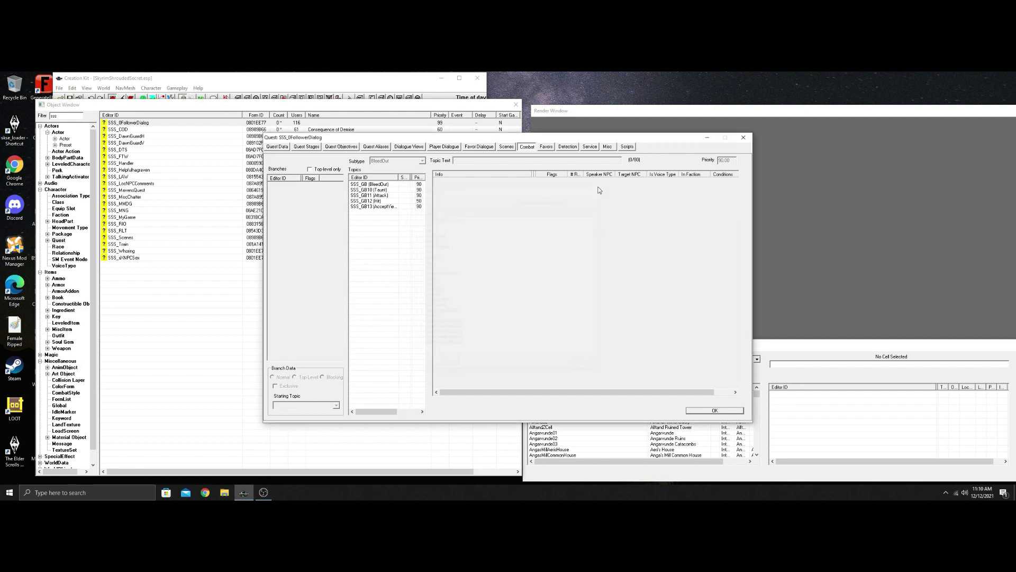
{"action": "left_click", "coordinate": [373, 190]}
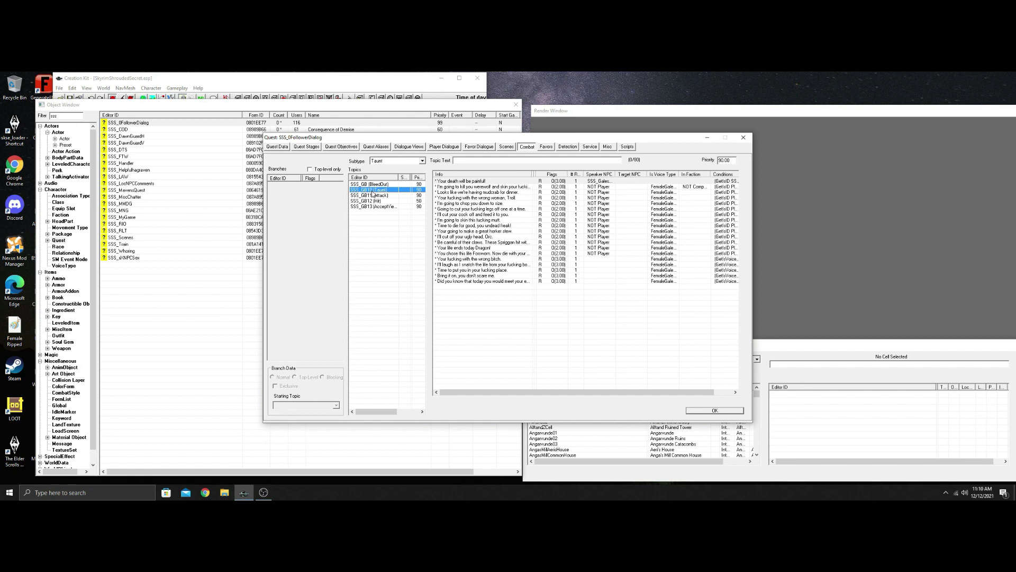
Step: Open the werewolf taunt line and make its WerewolfFaction condition run on the Combat Target
{"action": "double_click", "coordinate": [497, 186]}
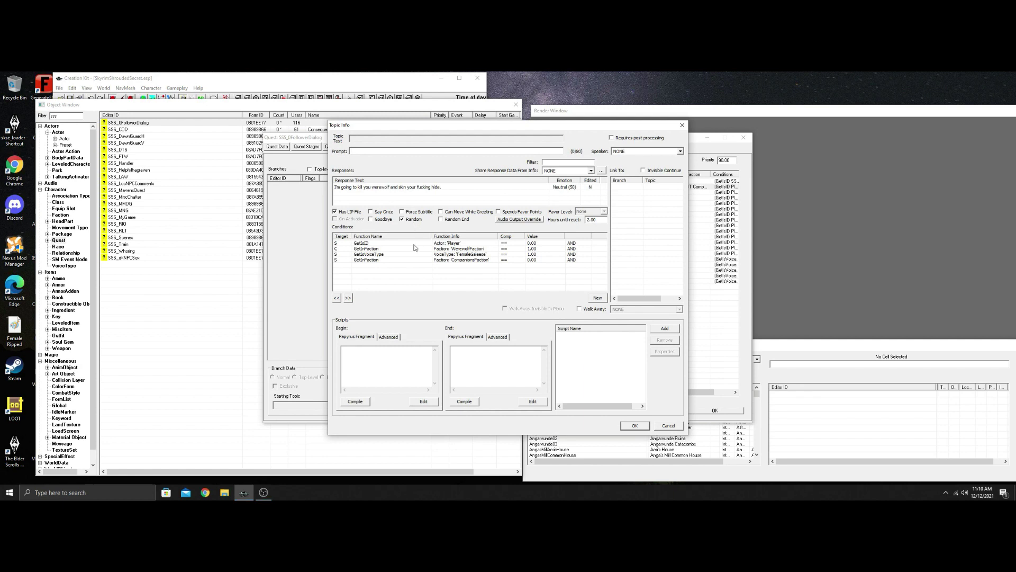
{"action": "left_click", "coordinate": [373, 244]}
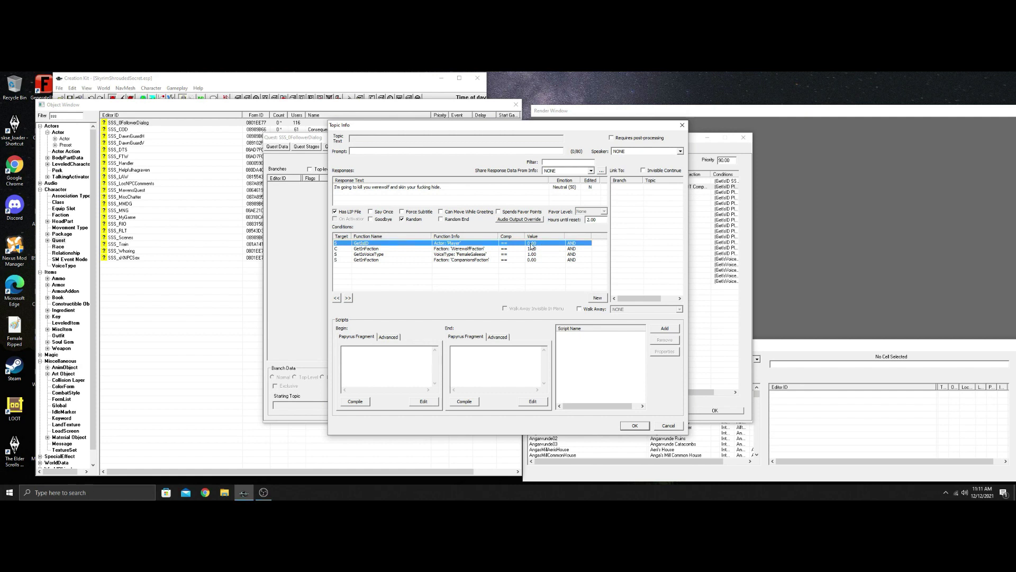
{"action": "left_click", "coordinate": [448, 249]}
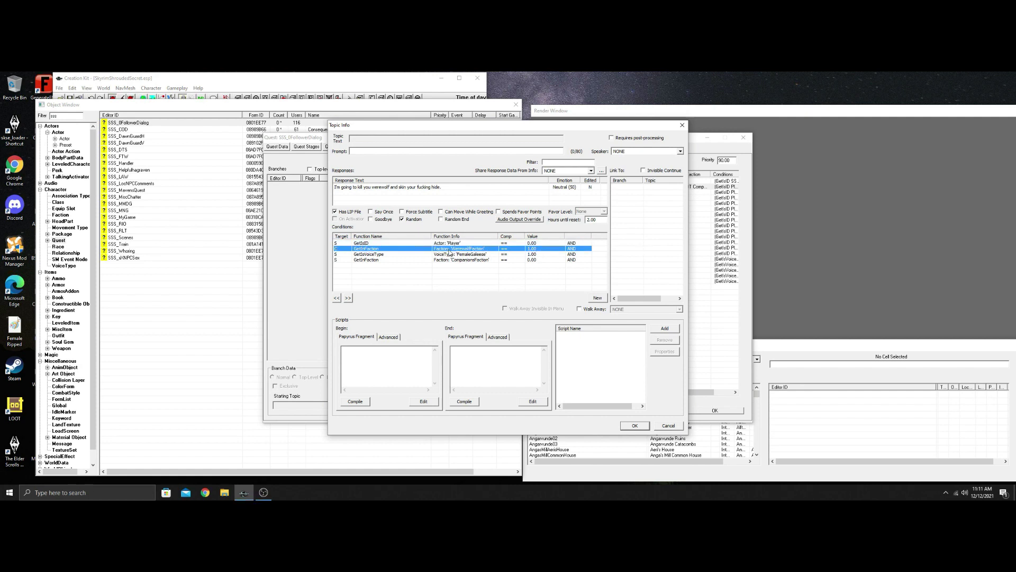
{"action": "double_click", "coordinate": [475, 249]}
{"action": "left_click", "coordinate": [474, 291]}
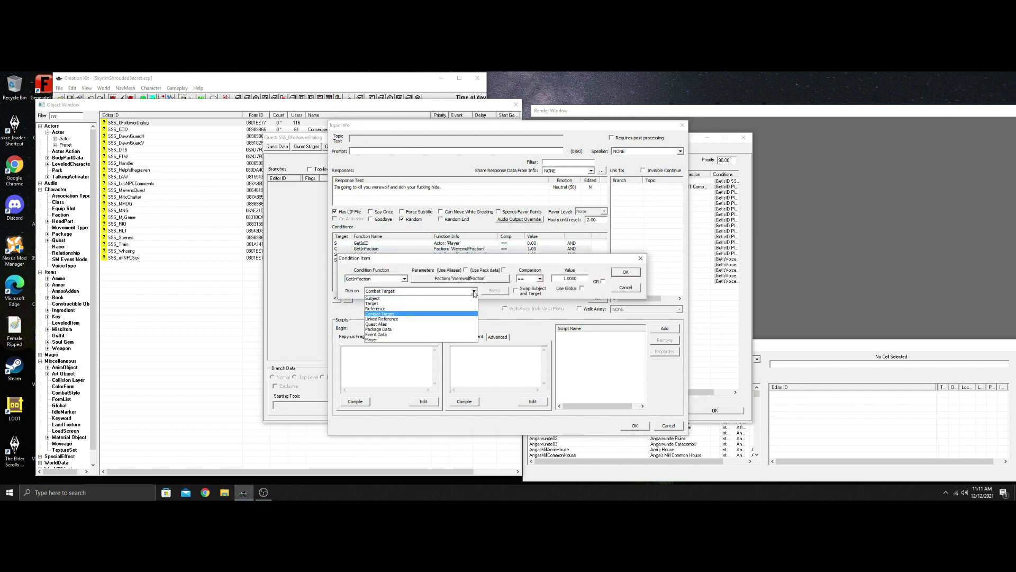
{"action": "left_click", "coordinate": [399, 314]}
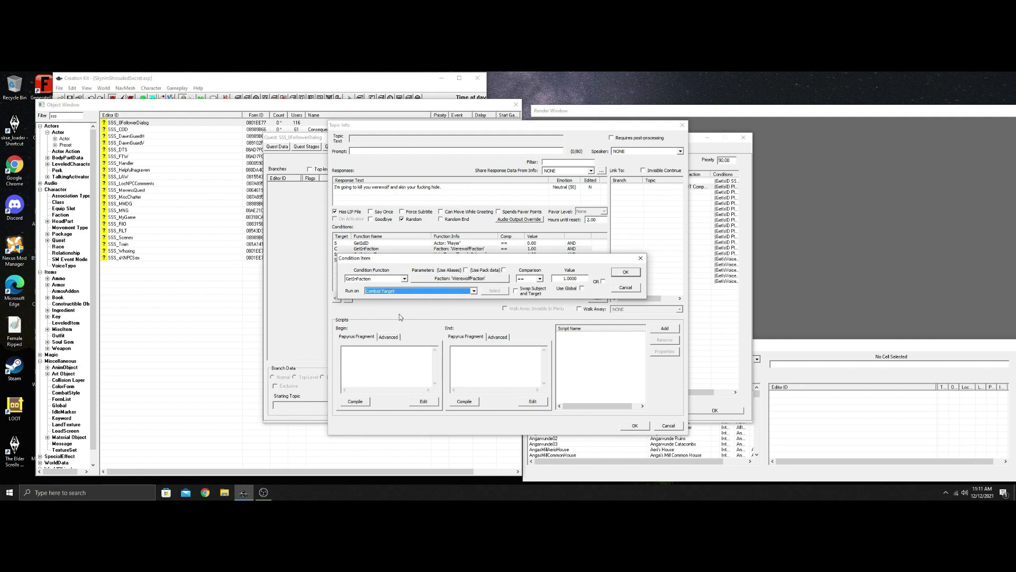
{"action": "left_click", "coordinate": [627, 273]}
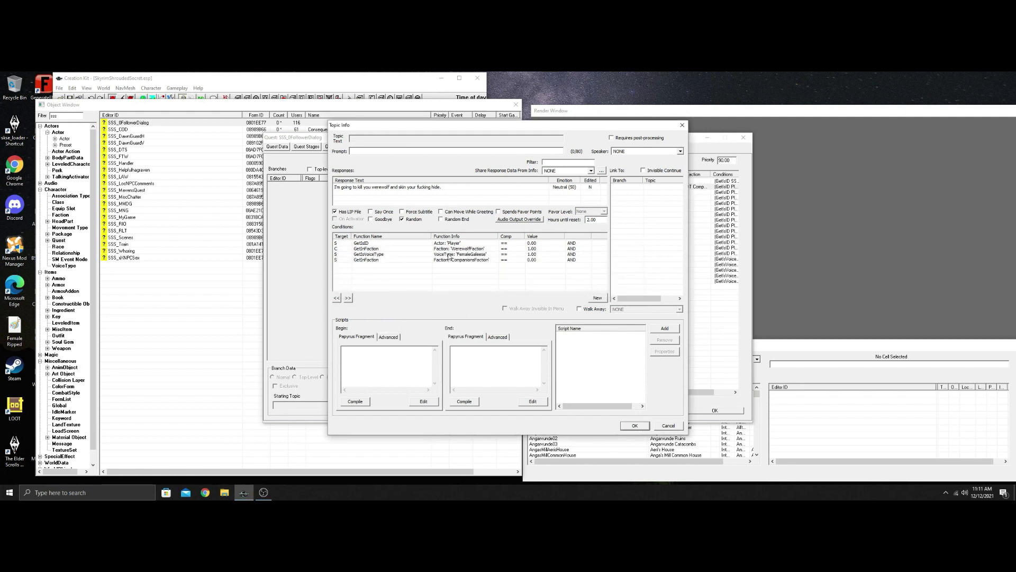
Step: Set the CompanionsFaction condition to run on the Combat Target too, and save the line
{"action": "left_click", "coordinate": [448, 255]}
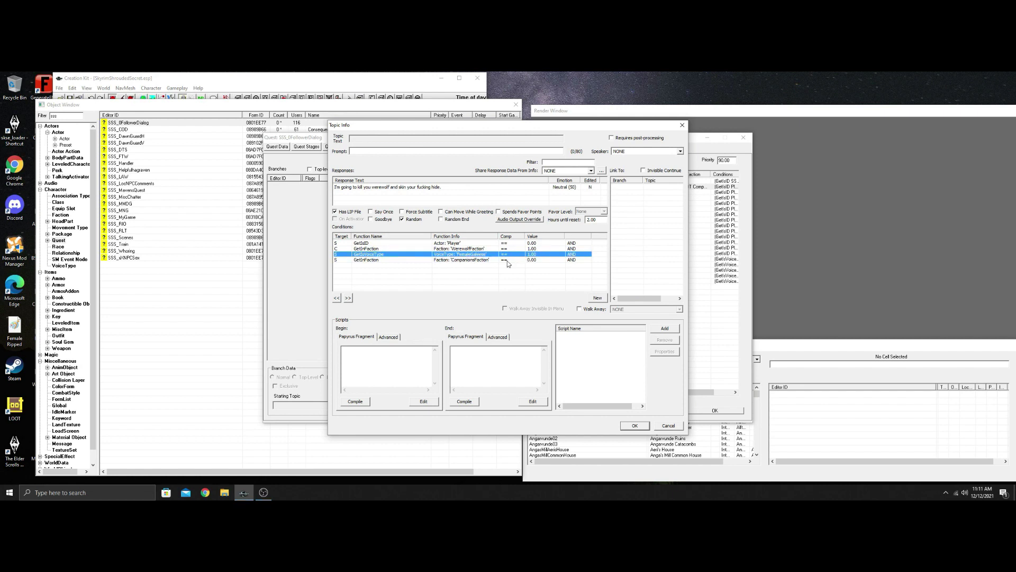
{"action": "left_click", "coordinate": [448, 260]}
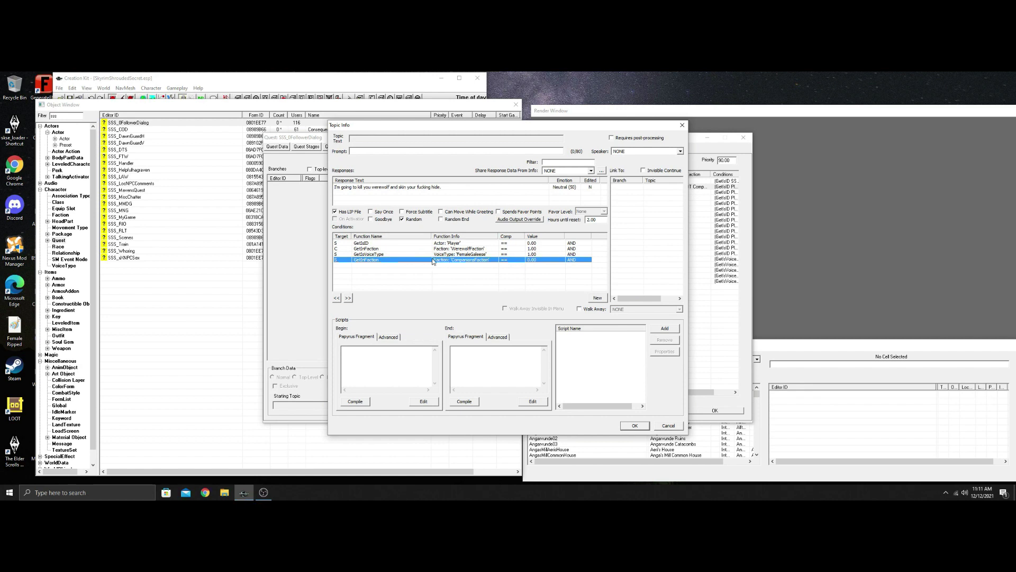
{"action": "double_click", "coordinate": [439, 259]}
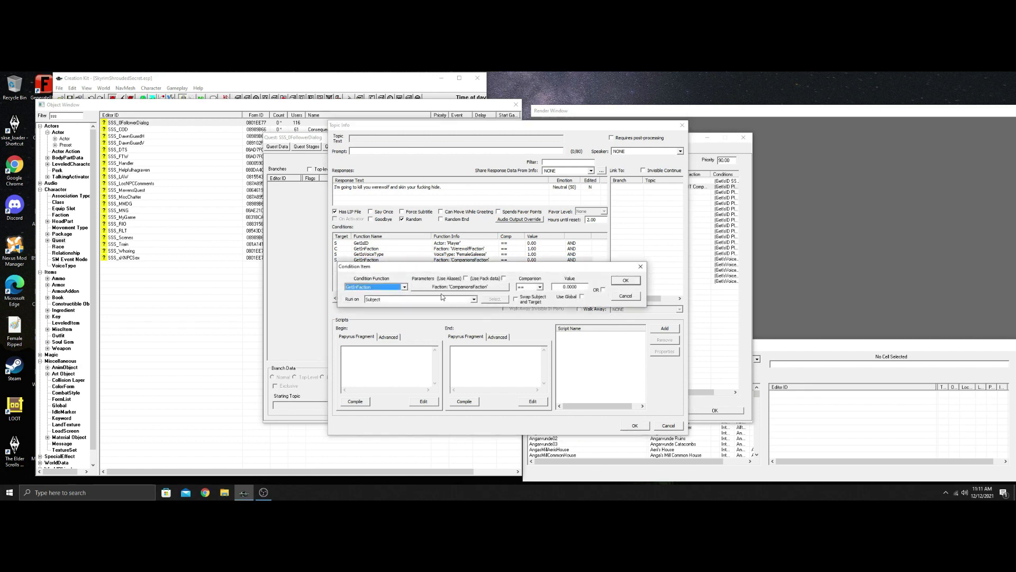
{"action": "left_click", "coordinate": [474, 299]}
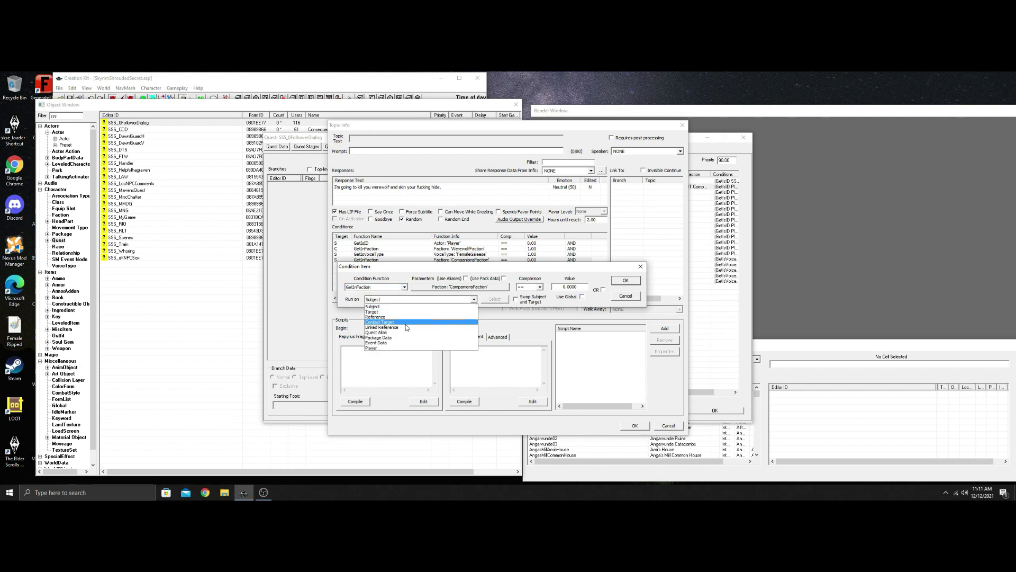
{"action": "left_click", "coordinate": [440, 322]}
{"action": "left_click", "coordinate": [639, 281]}
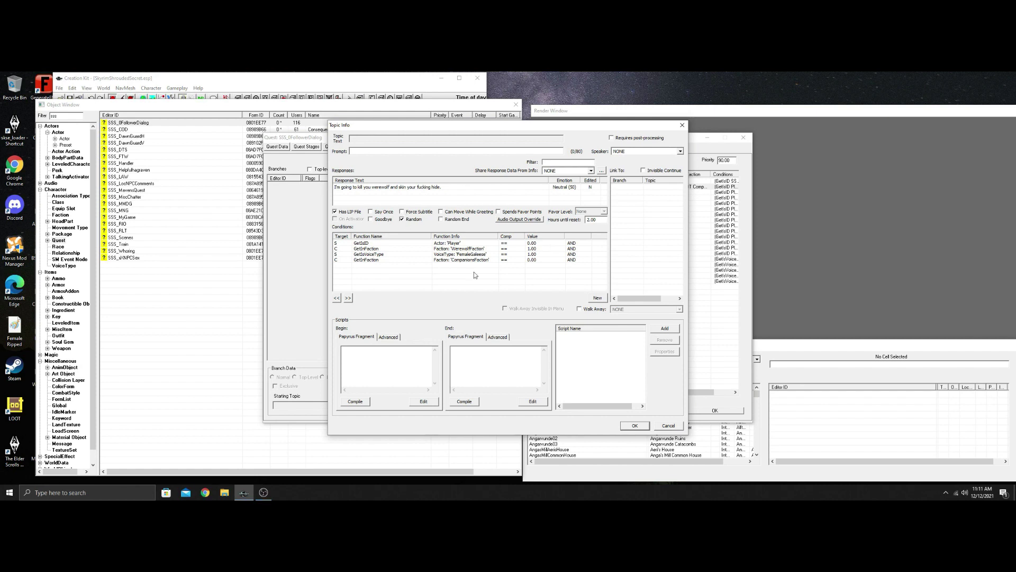
{"action": "left_click", "coordinate": [634, 426]}
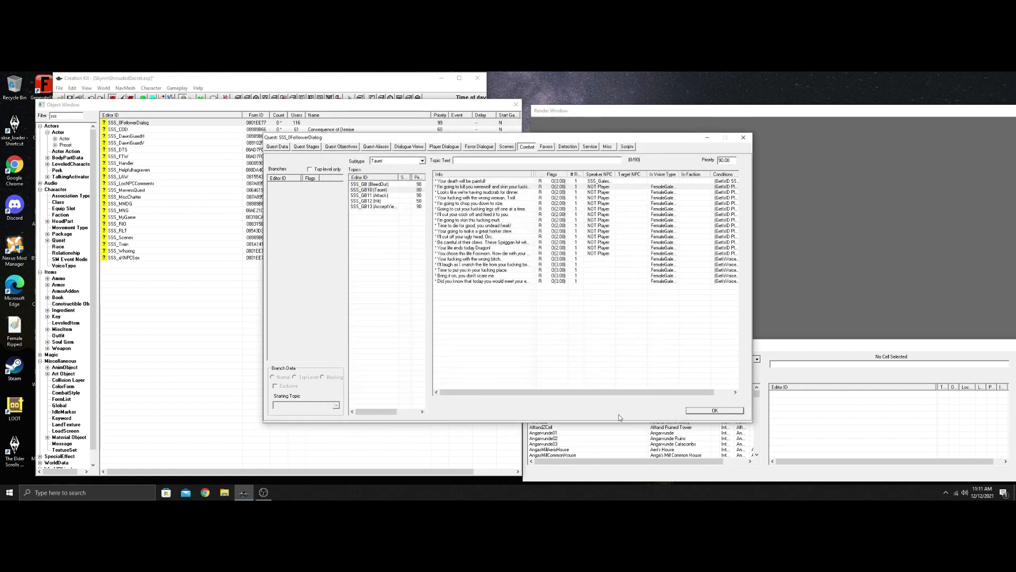
Step: Review the troll taunt line's GetIsID, HasKeyword troll and voice-type conditions, then cancel without changes
{"action": "double_click", "coordinate": [500, 198]}
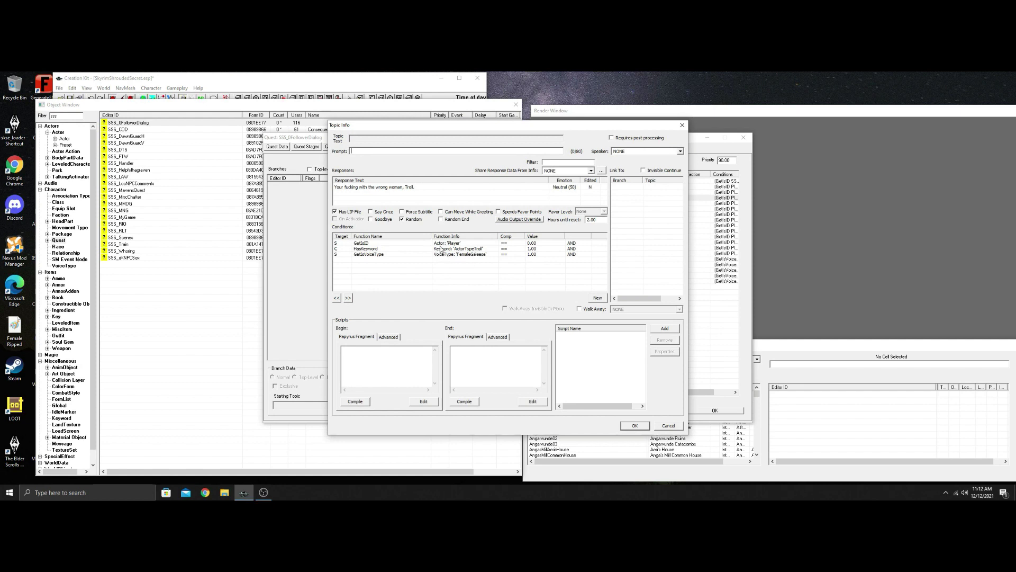
{"action": "left_click", "coordinate": [415, 244]}
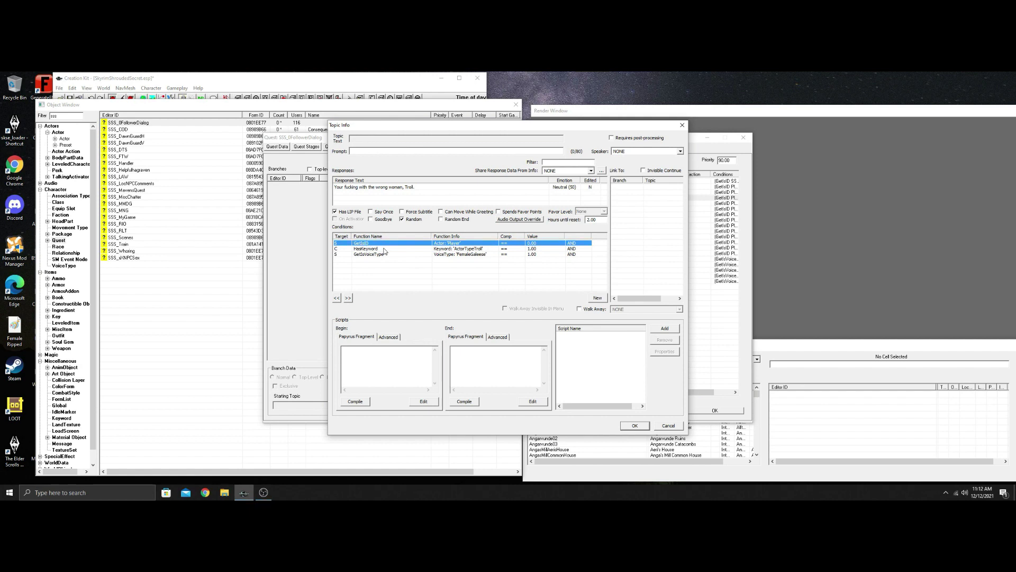
{"action": "left_click", "coordinate": [385, 248]}
{"action": "double_click", "coordinate": [385, 250]}
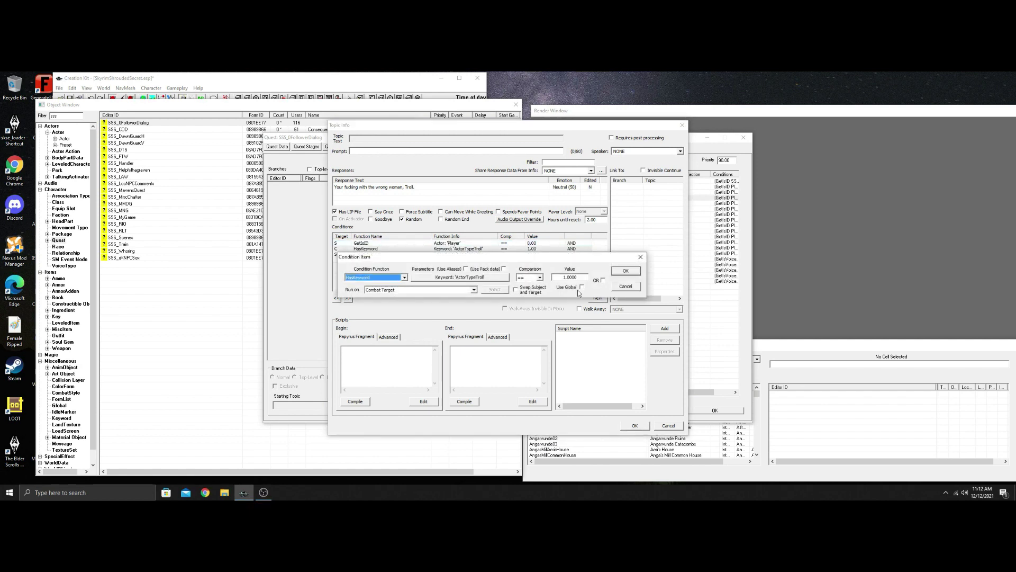
{"action": "left_click", "coordinate": [625, 287]}
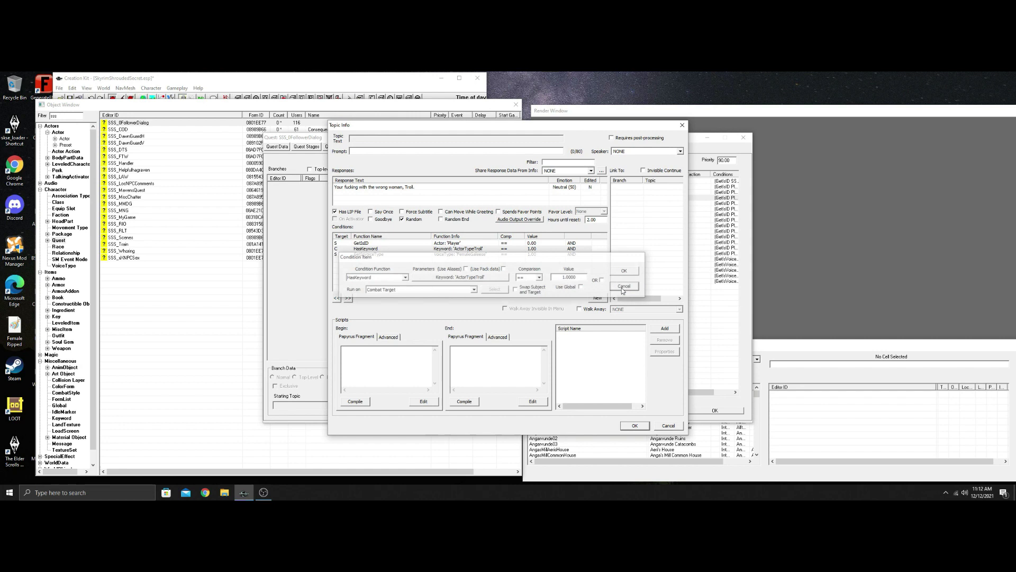
{"action": "left_click", "coordinate": [458, 255]}
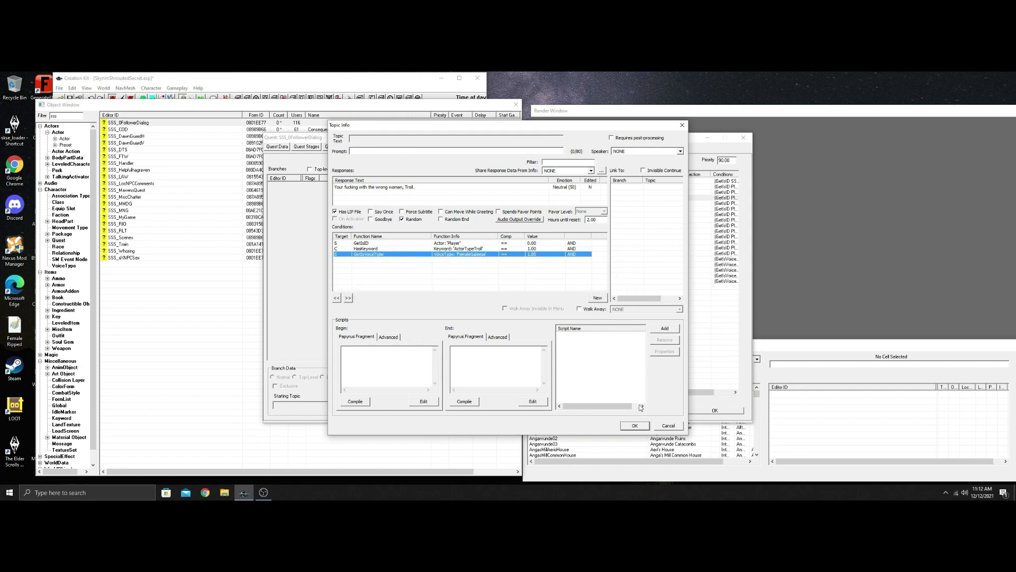
{"action": "left_click_drag", "start_coordinate": [669, 429], "coordinate": [651, 418]}
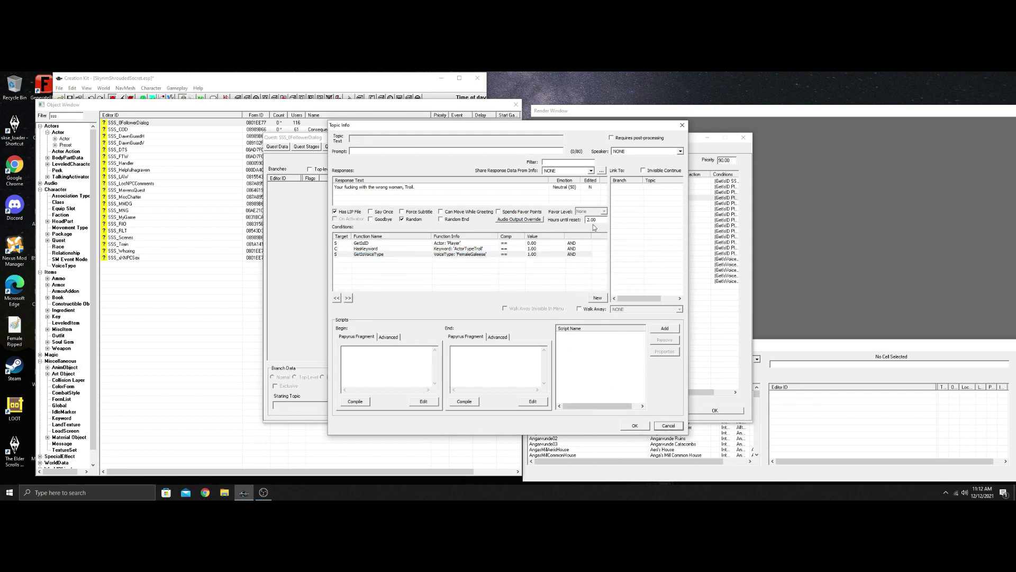
{"action": "left_click", "coordinate": [668, 426]}
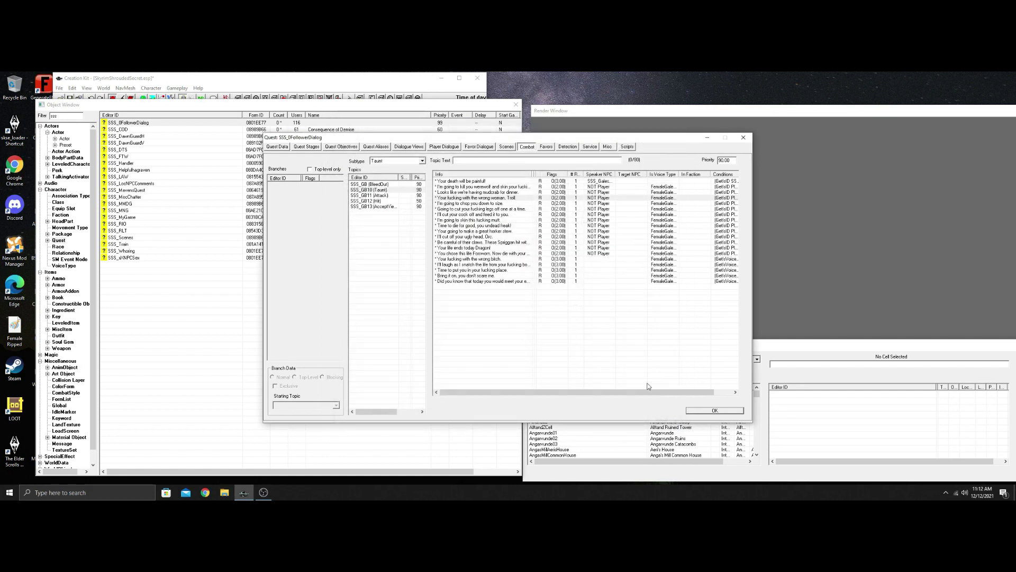
{"action": "left_click", "coordinate": [483, 221]}
{"action": "double_click", "coordinate": [483, 221]}
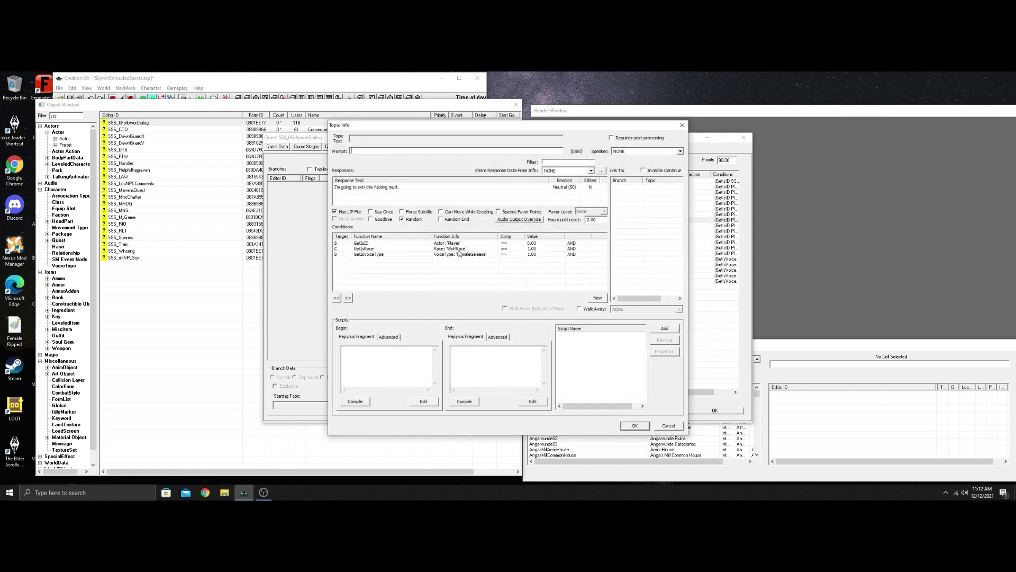
{"action": "left_click", "coordinate": [679, 425]}
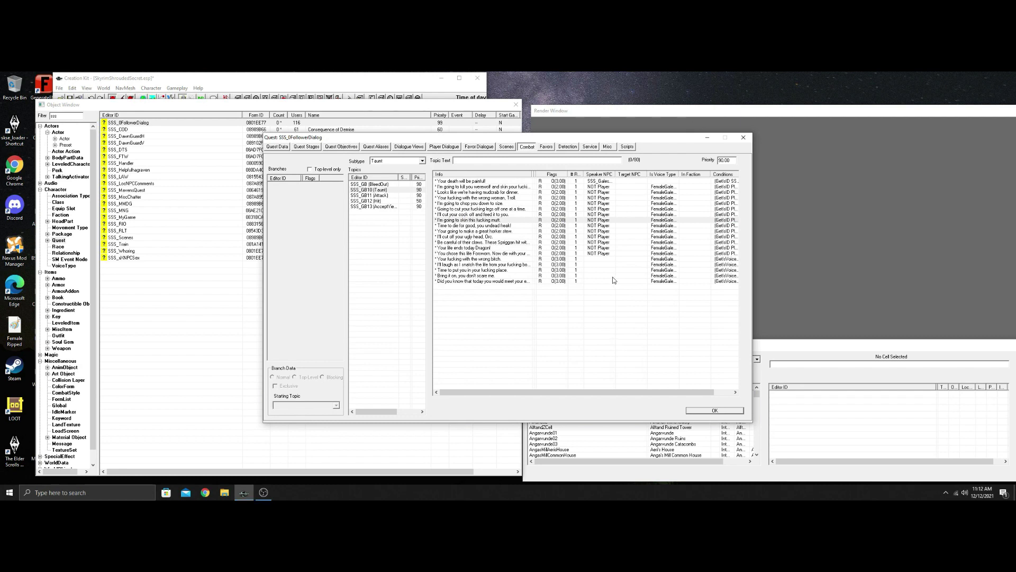
{"action": "double_click", "coordinate": [482, 236]}
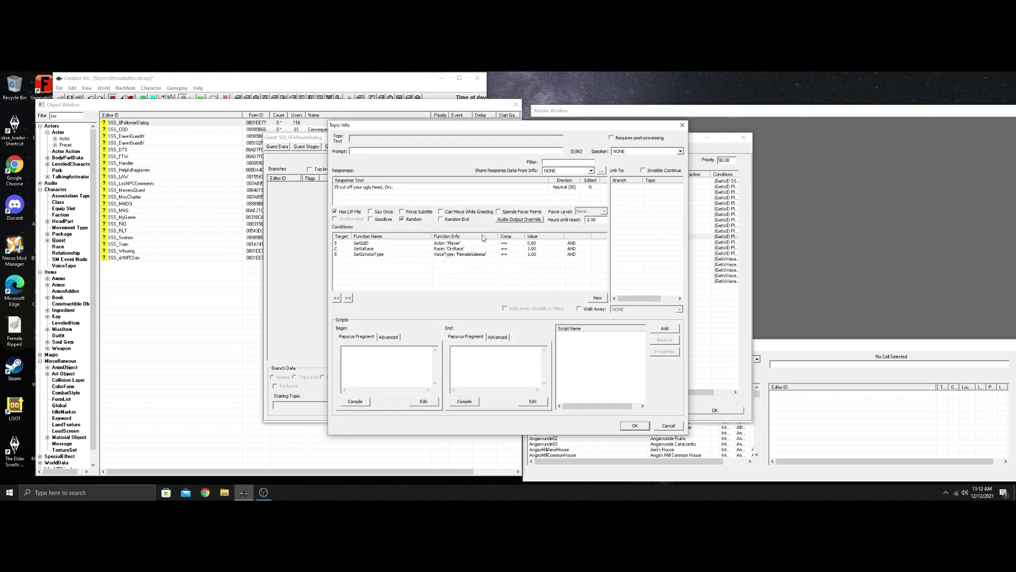
{"action": "double_click", "coordinate": [450, 248]}
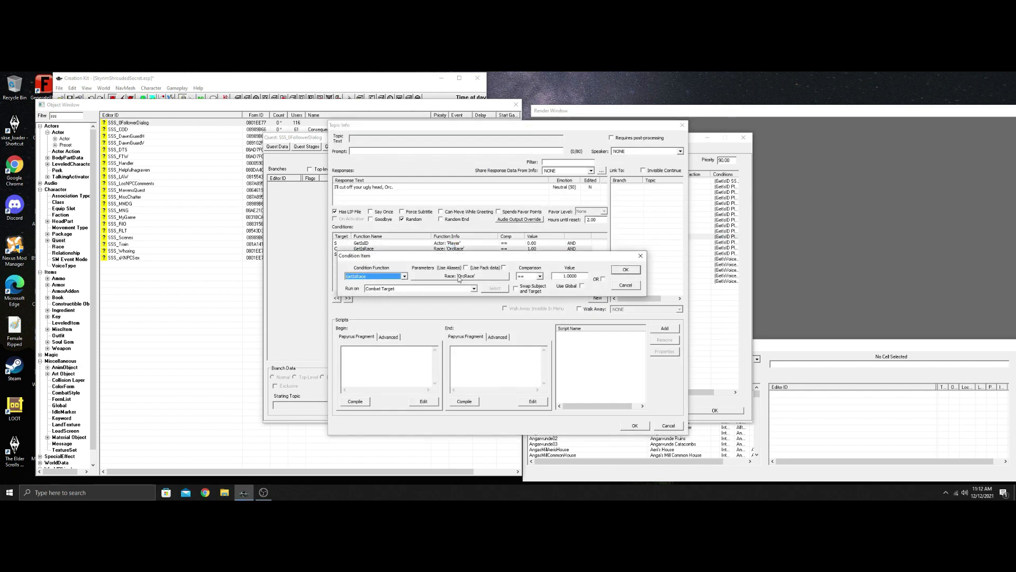
{"action": "left_click", "coordinate": [633, 285]}
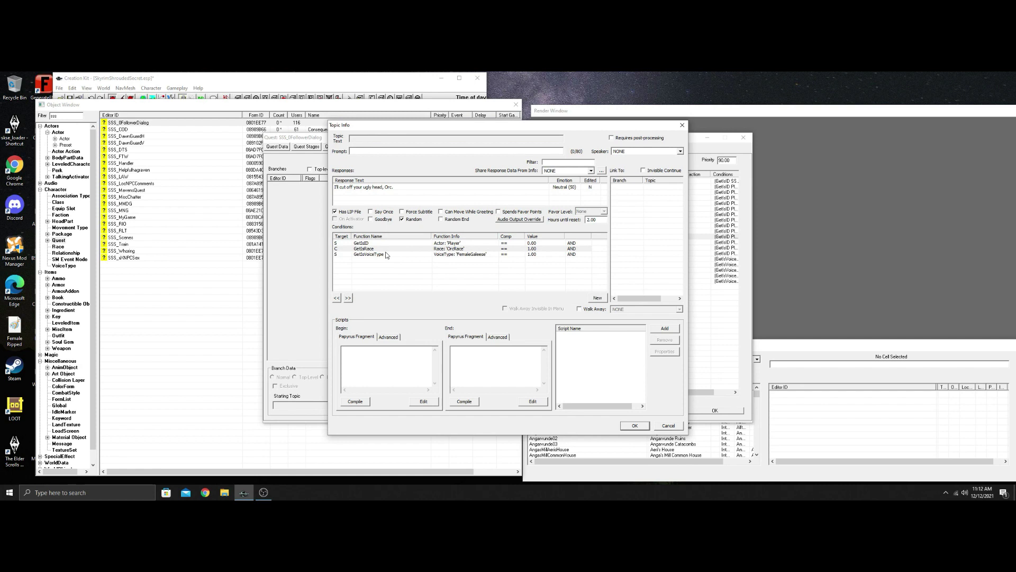
{"action": "left_click", "coordinate": [678, 426]}
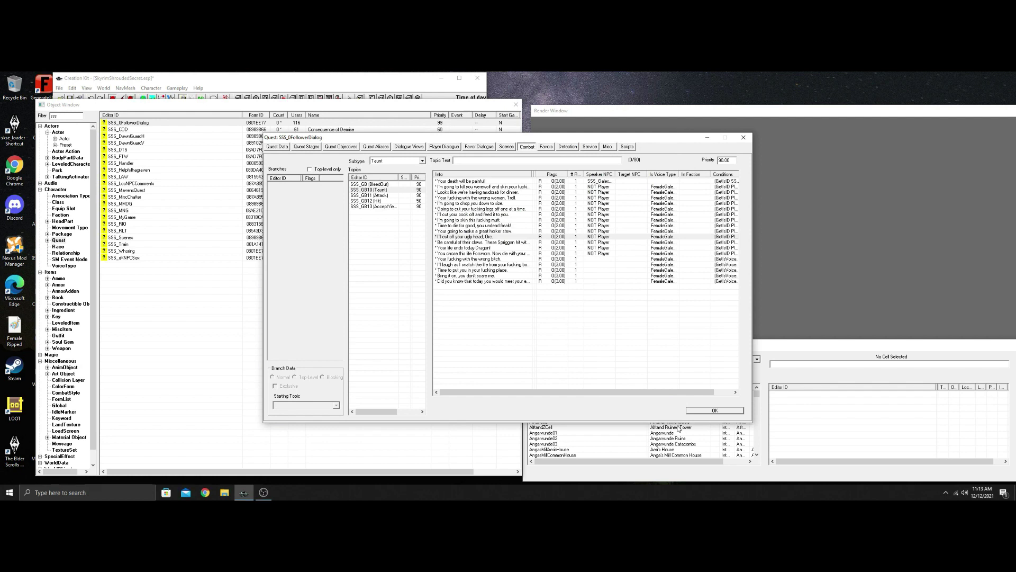
{"action": "double_click", "coordinate": [475, 247]}
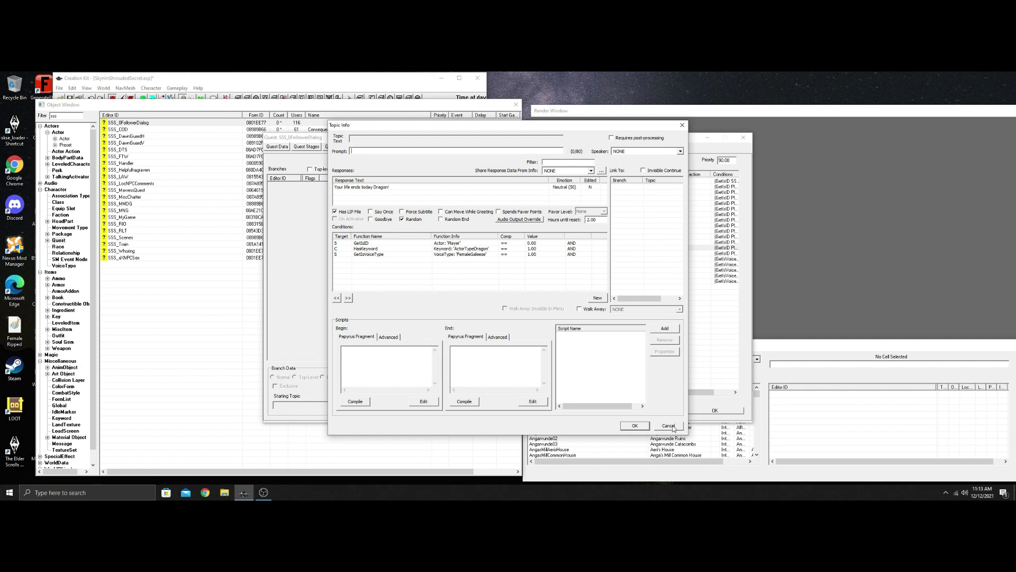
{"action": "right_click", "coordinate": [434, 269]}
{"action": "left_click", "coordinate": [444, 272]}
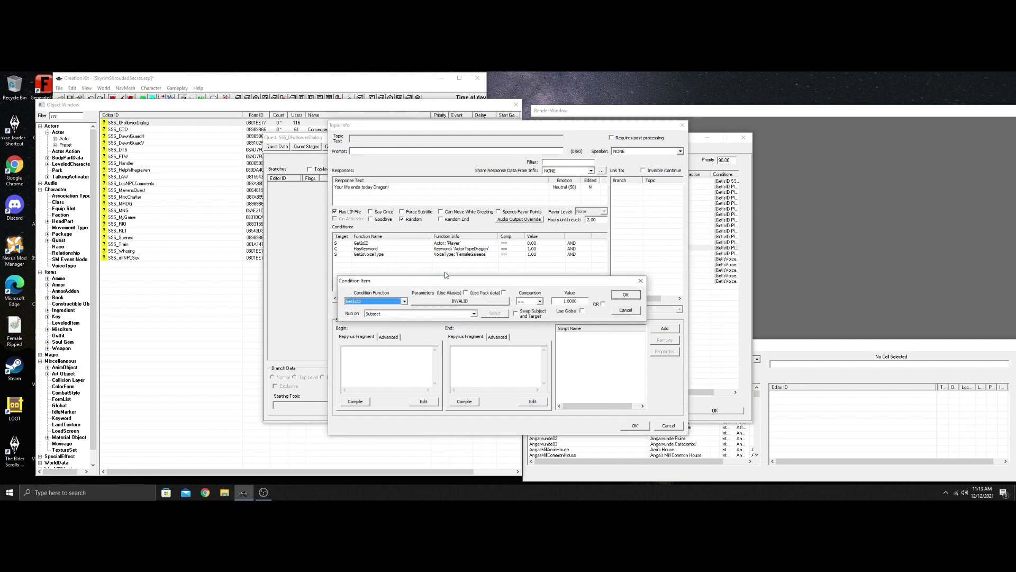
{"action": "key", "text": "BackSpace"}
{"action": "type", "text": "GetIsFlying"}
{"action": "left_click", "coordinate": [625, 310]}
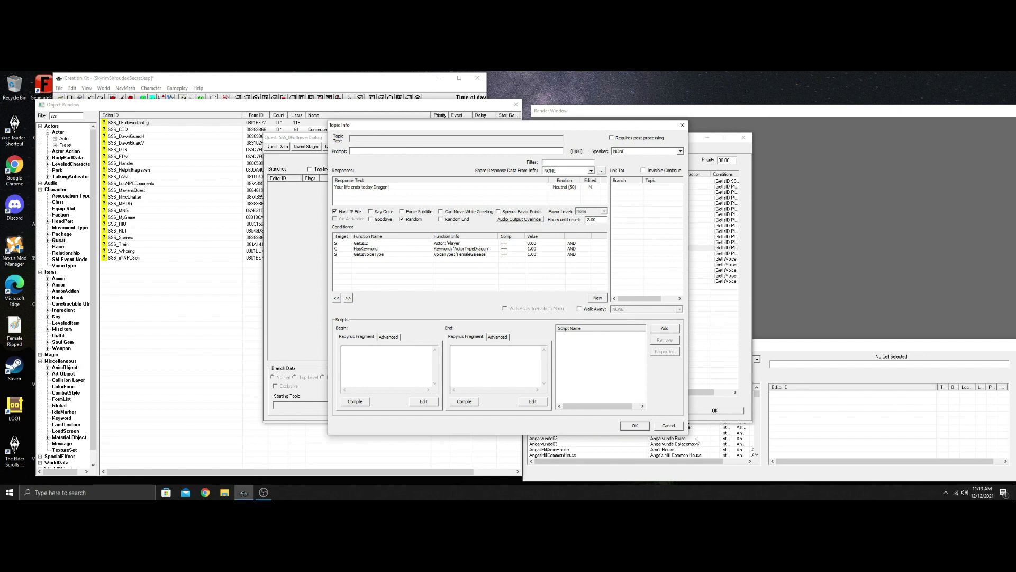
{"action": "left_click", "coordinate": [670, 427]}
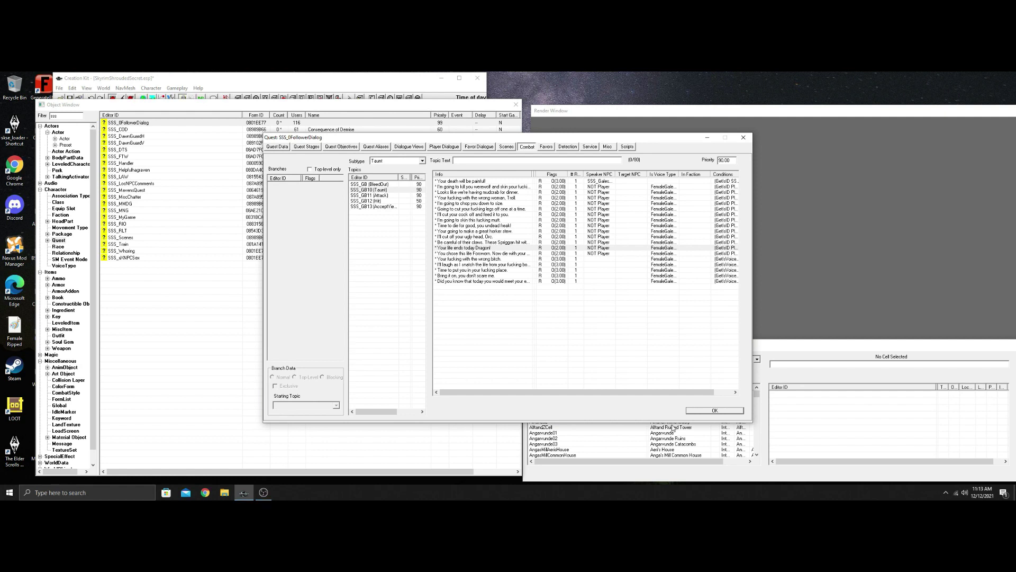
Step: Open SSS_GB11 (Attack)'s tongue line, review its conditions, and add a New condition
{"action": "left_click", "coordinate": [373, 196]}
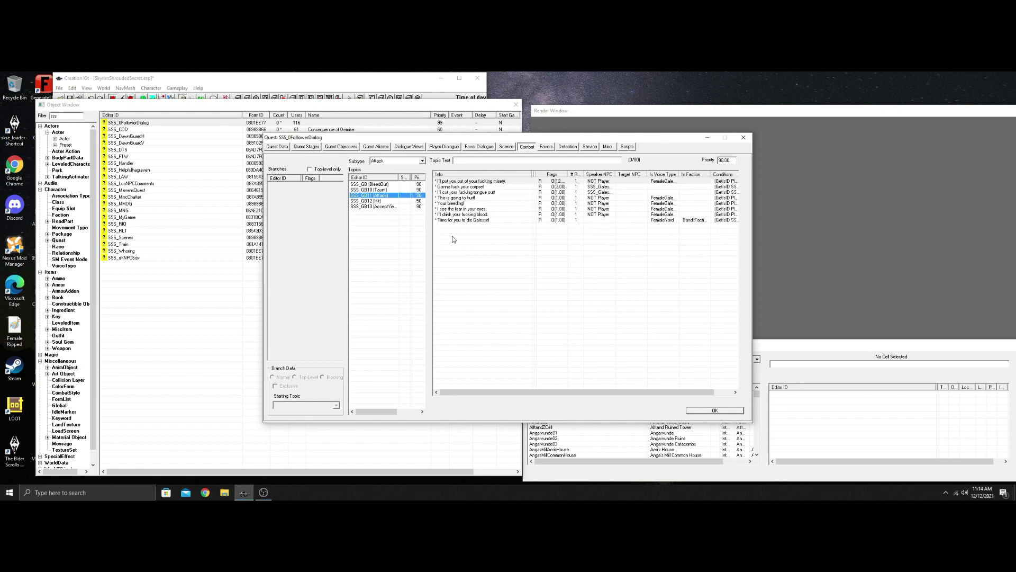
{"action": "double_click", "coordinate": [478, 192]}
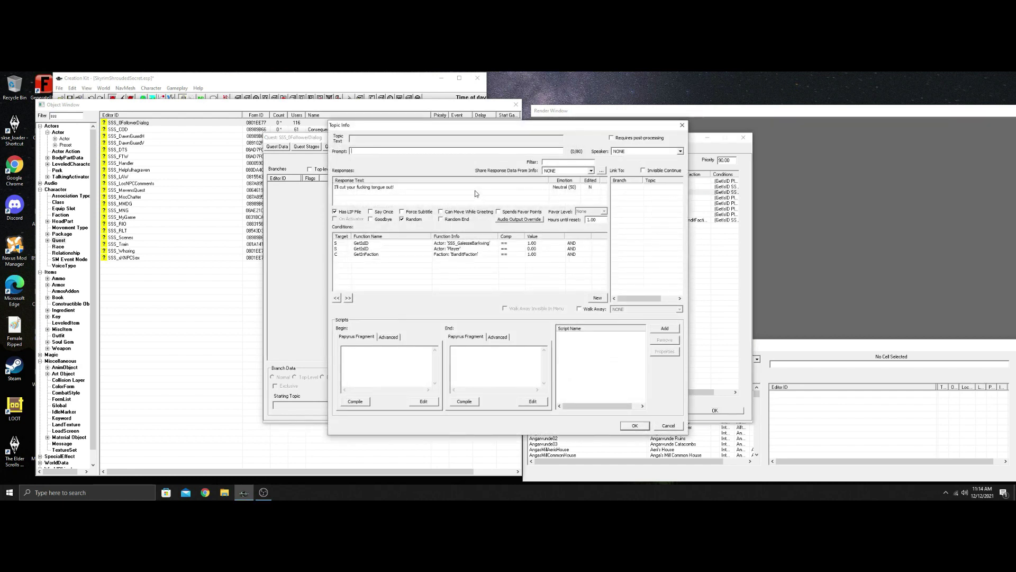
{"action": "left_click", "coordinate": [445, 255]}
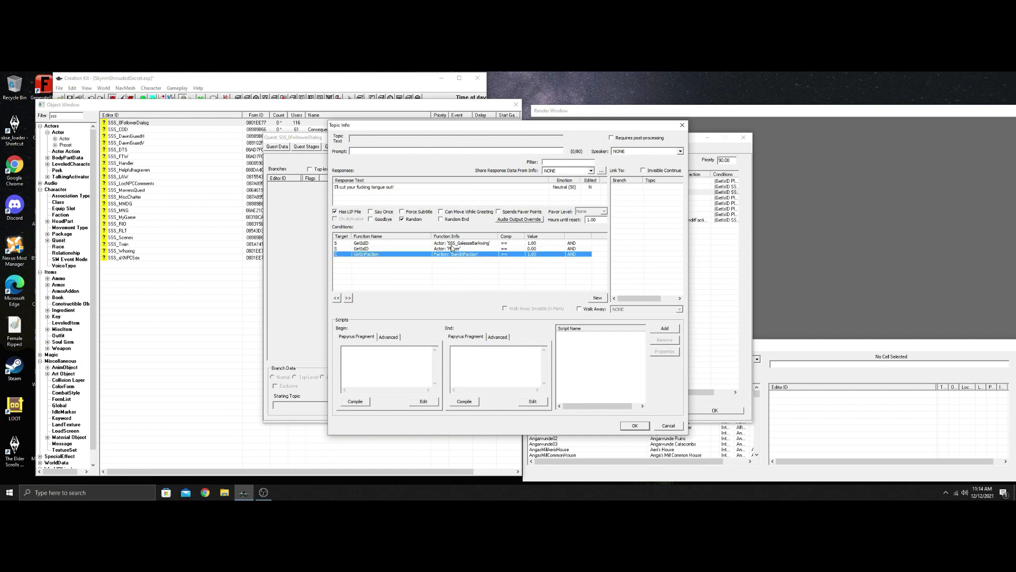
{"action": "left_click", "coordinate": [449, 249]}
{"action": "left_click", "coordinate": [437, 243]}
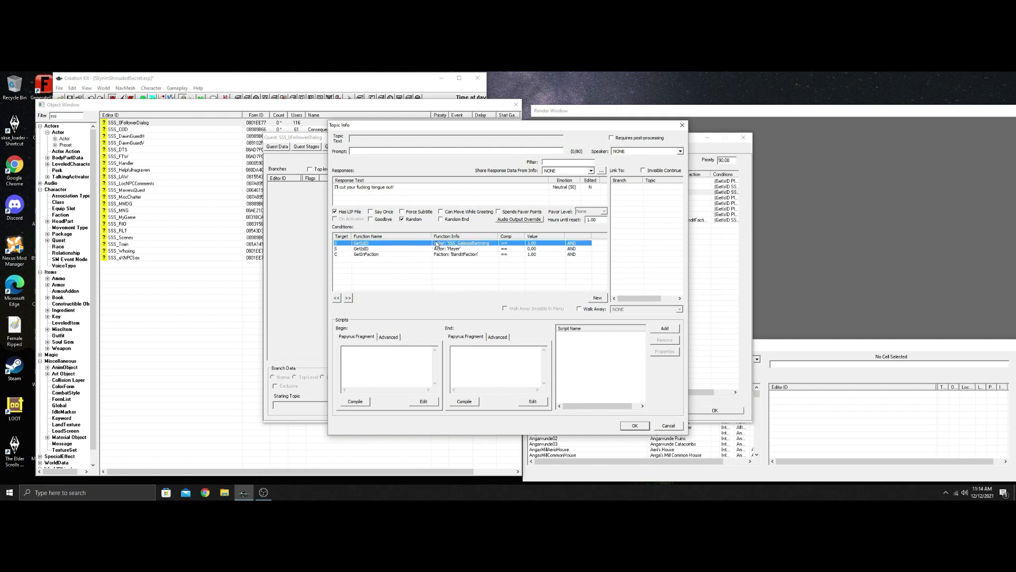
{"action": "left_click", "coordinate": [461, 254]}
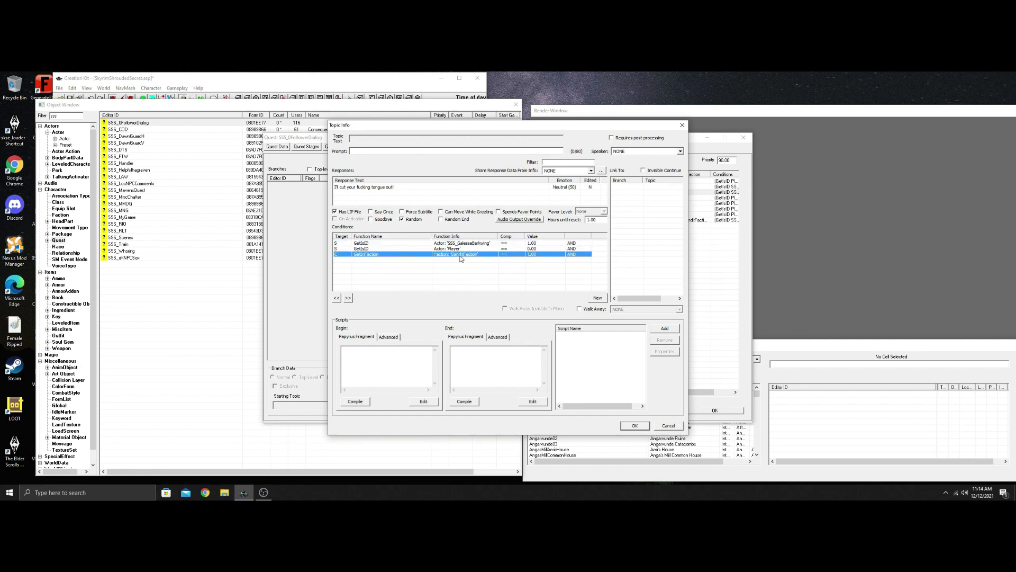
{"action": "right_click", "coordinate": [476, 274]}
{"action": "left_click", "coordinate": [479, 277]}
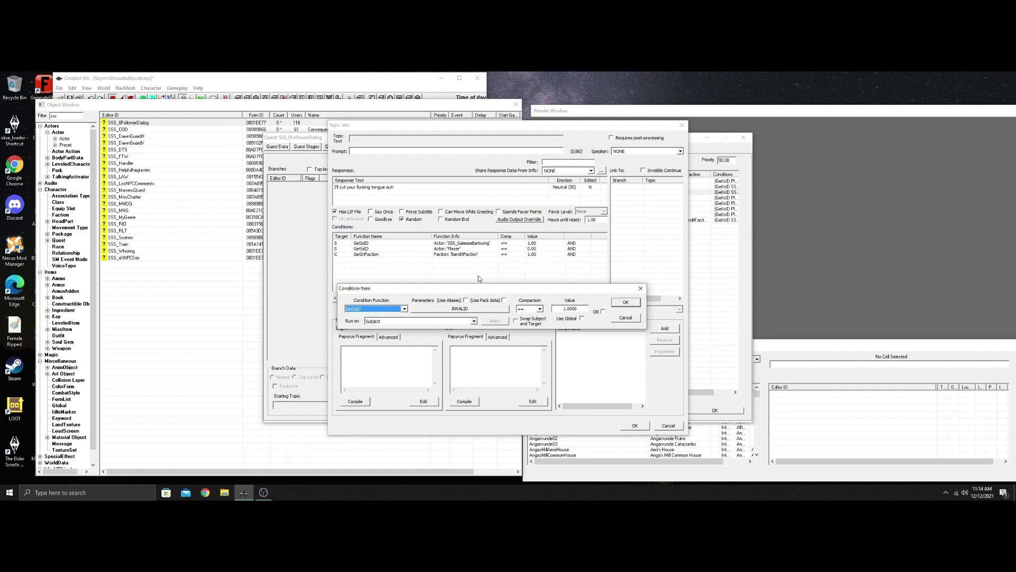
Step: Define the new condition as GetInFaction CurrentFollowerFaction and add it to the tongue line
{"action": "type", "text": "GetInFaction"}
{"action": "left_click", "coordinate": [456, 308]}
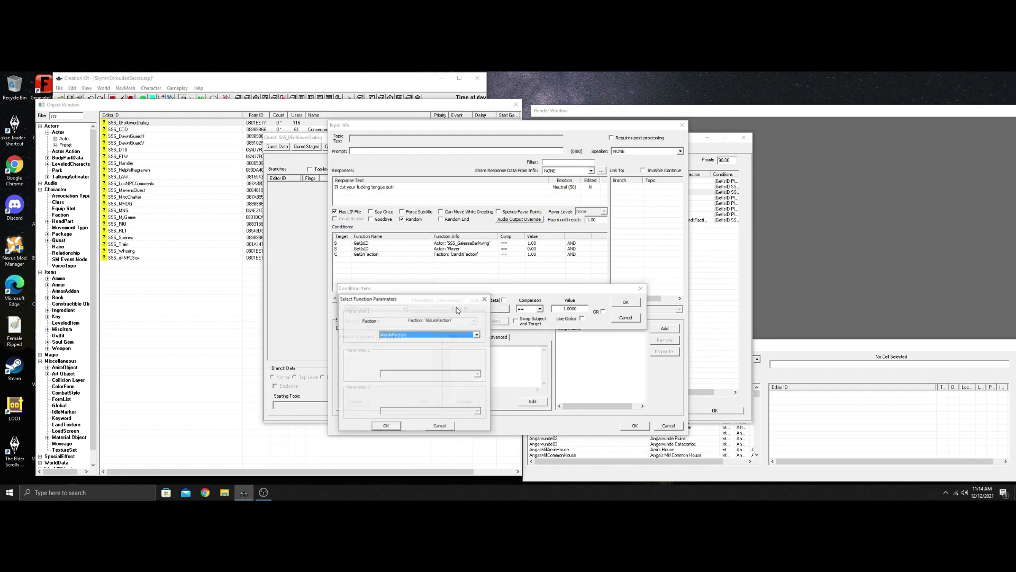
{"action": "type", "text": "CurrentFollowerFaction"}
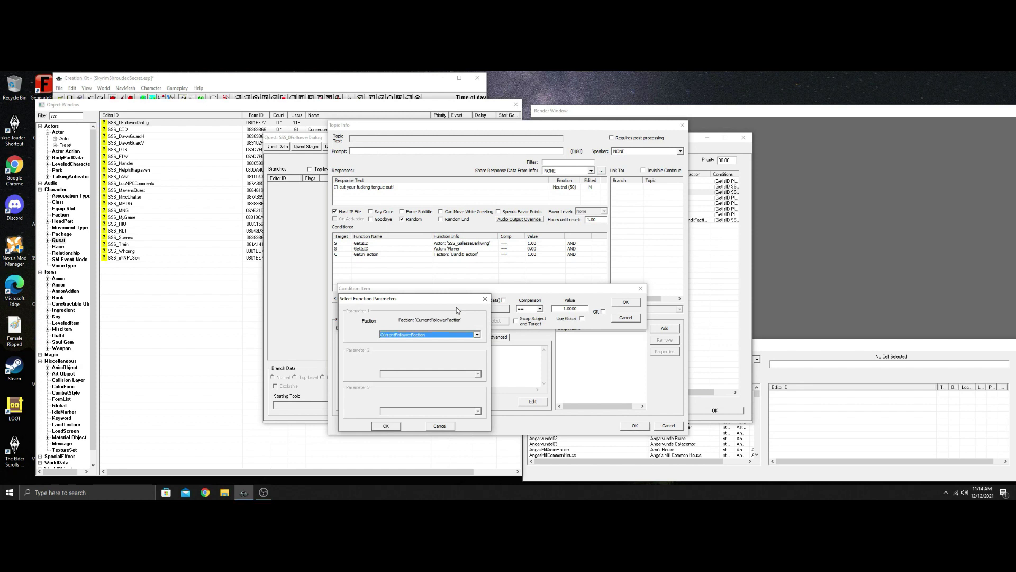
{"action": "left_click", "coordinate": [385, 426]}
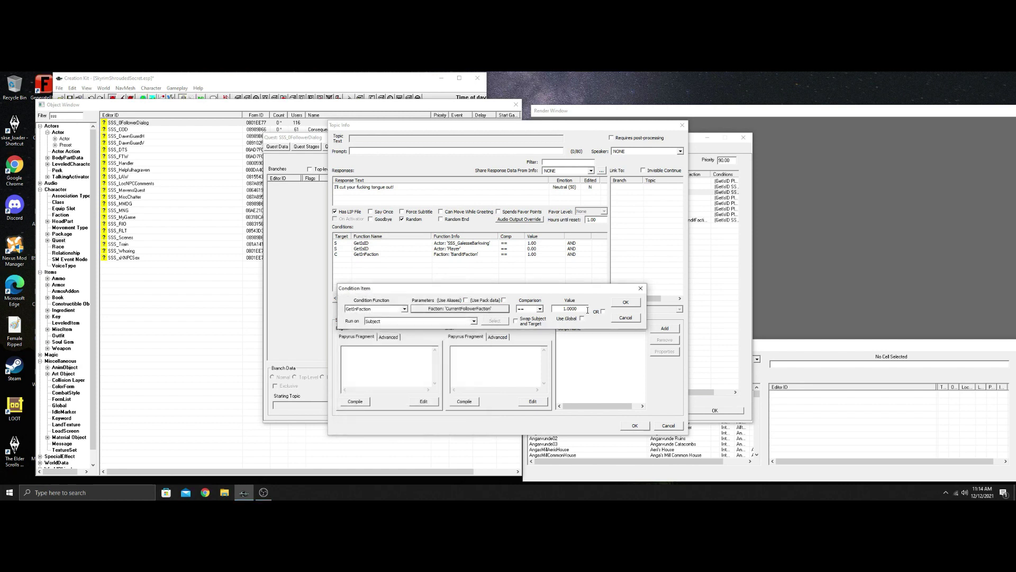
{"action": "left_click", "coordinate": [626, 303]}
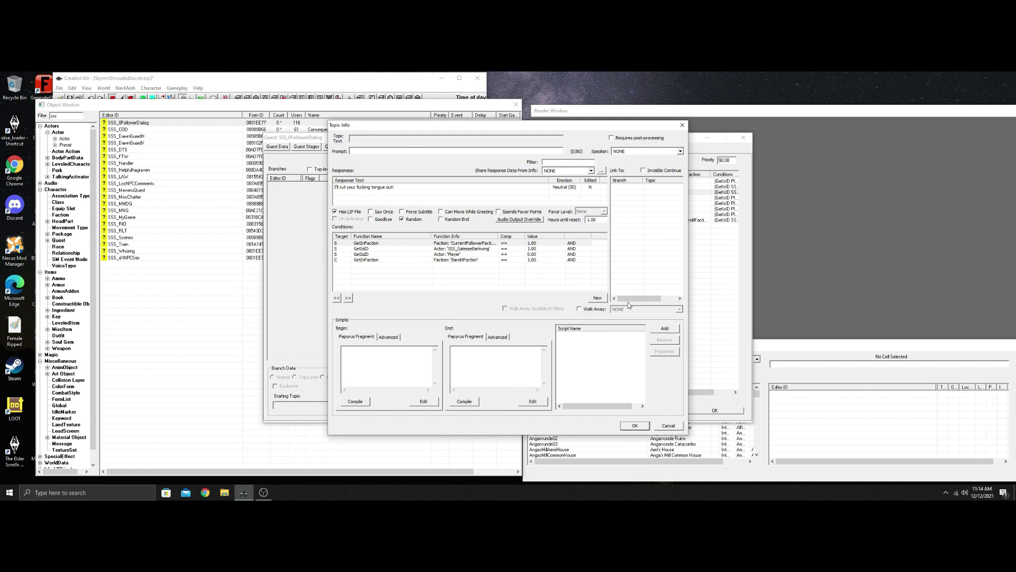
Step: Check the GetIsID SSS_GalesseBarkwing and CurrentFollowerFaction conditions, then close the line with OK
{"action": "left_click", "coordinate": [460, 250]}
{"action": "left_click", "coordinate": [457, 243]}
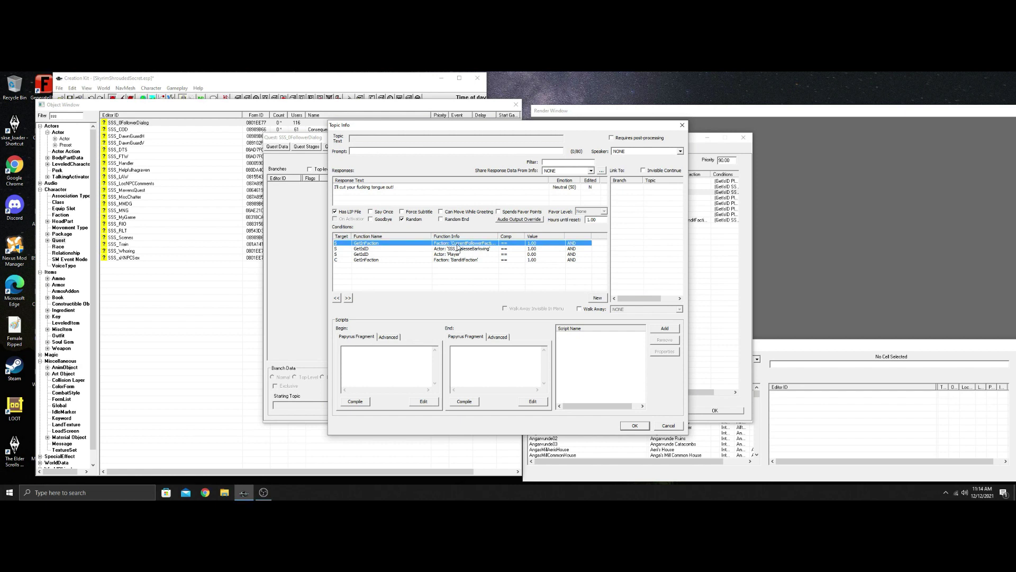
{"action": "left_click", "coordinate": [634, 425]}
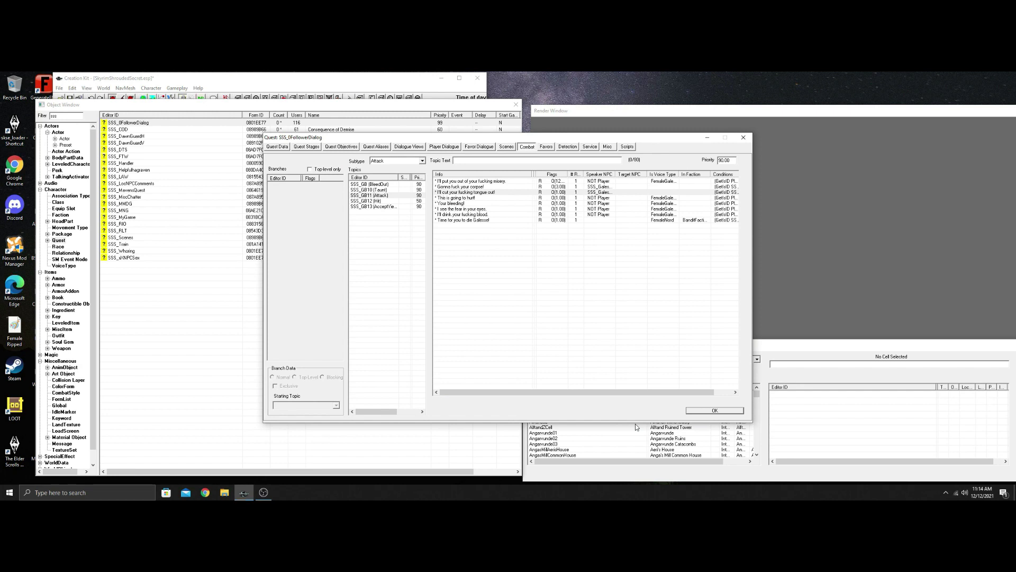
{"action": "double_click", "coordinate": [531, 220]}
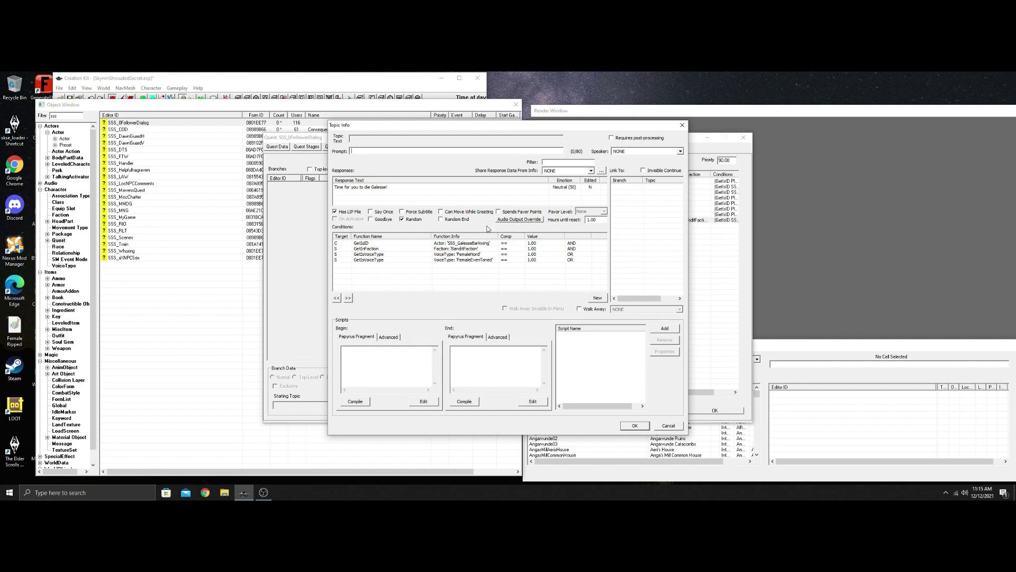
{"action": "left_click", "coordinate": [451, 249]}
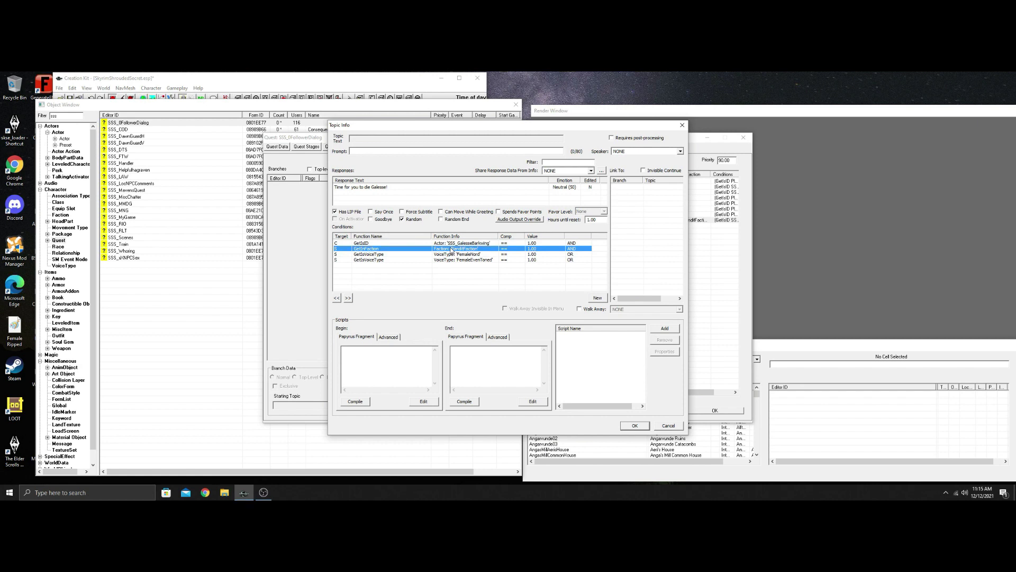
{"action": "left_click", "coordinate": [447, 243]}
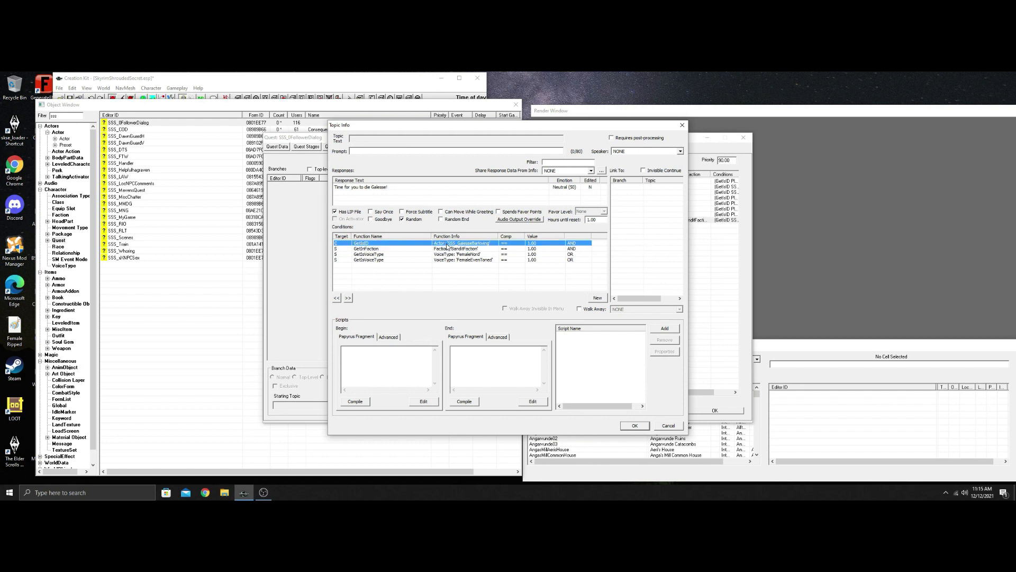
{"action": "left_click", "coordinate": [453, 249]}
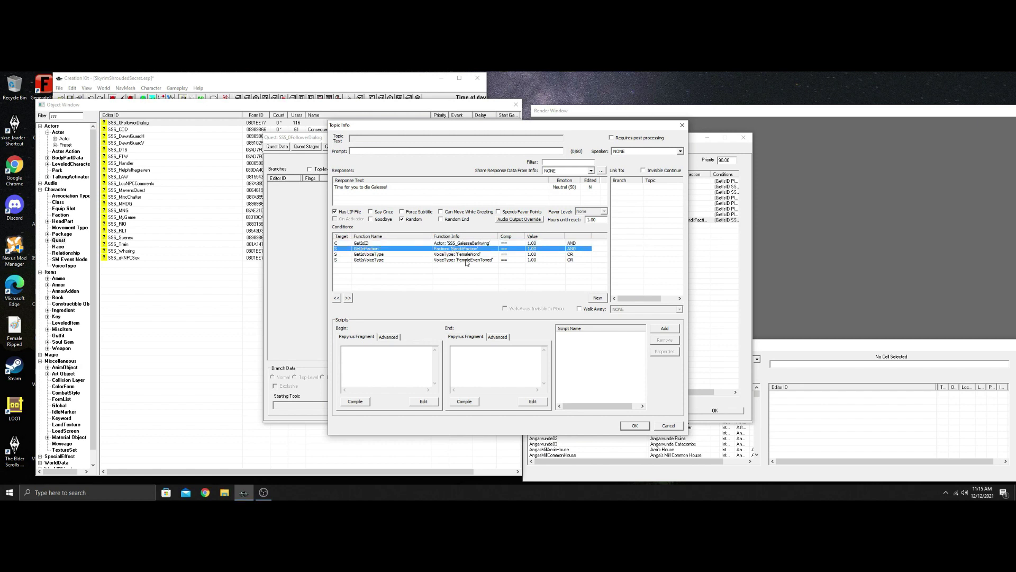
{"action": "left_click", "coordinate": [459, 254]}
{"action": "left_click", "coordinate": [469, 260]}
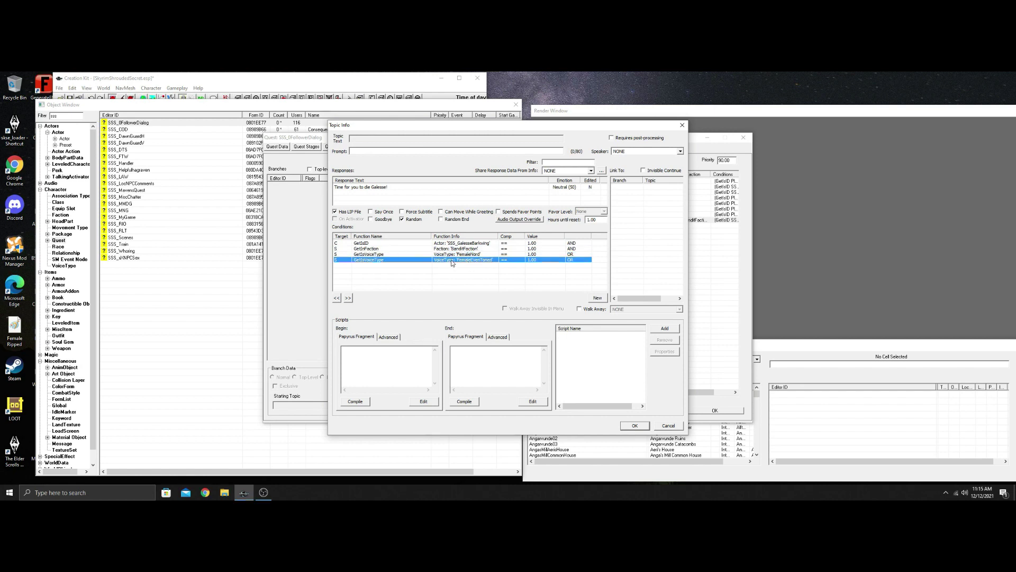
{"action": "left_click", "coordinate": [388, 198]}
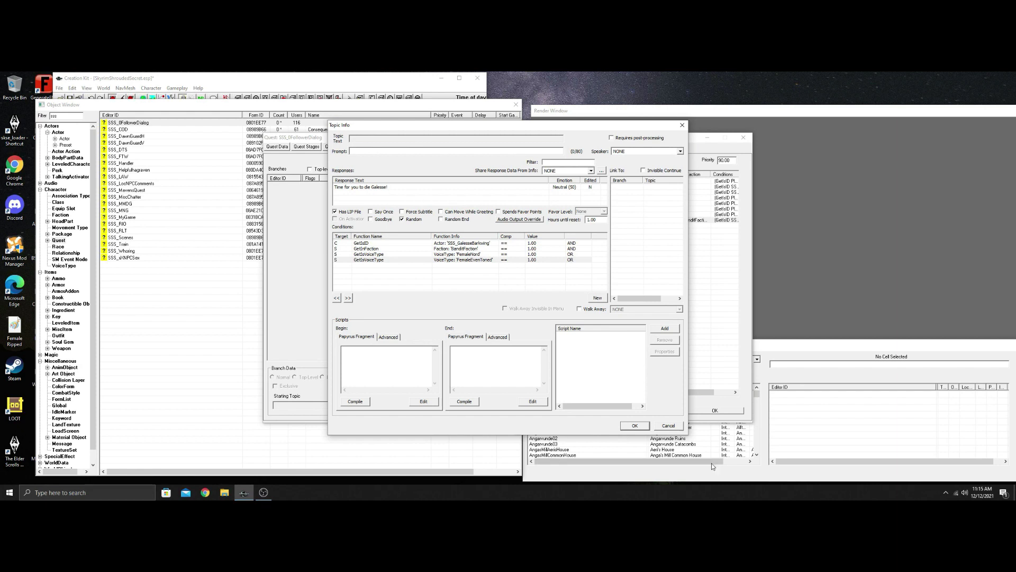
{"action": "left_click", "coordinate": [670, 426]}
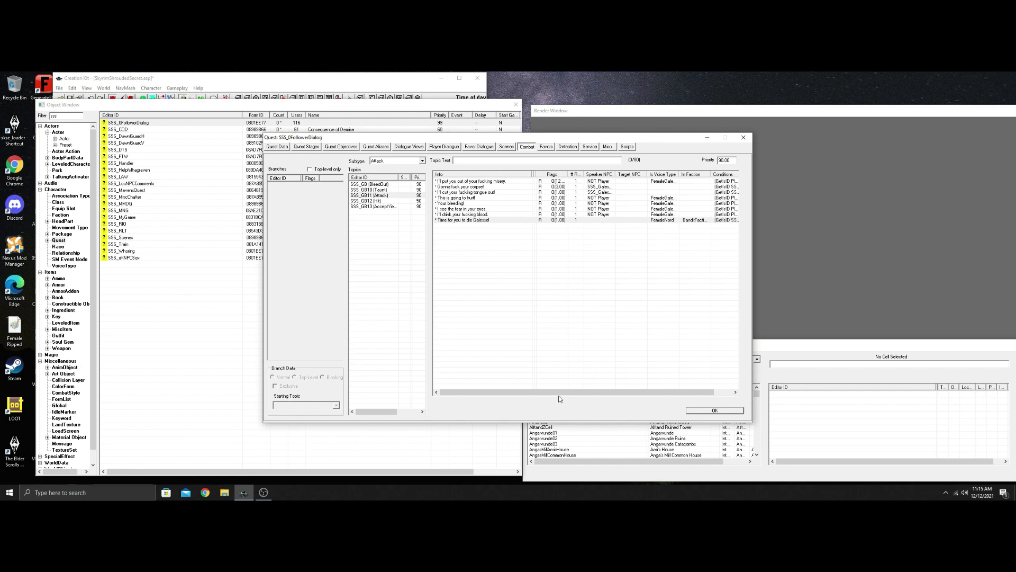
Step: Select Hit topic SSS_GB12, inspect and cancel its first line, then reselect SSS_GB12
{"action": "left_click", "coordinate": [377, 201]}
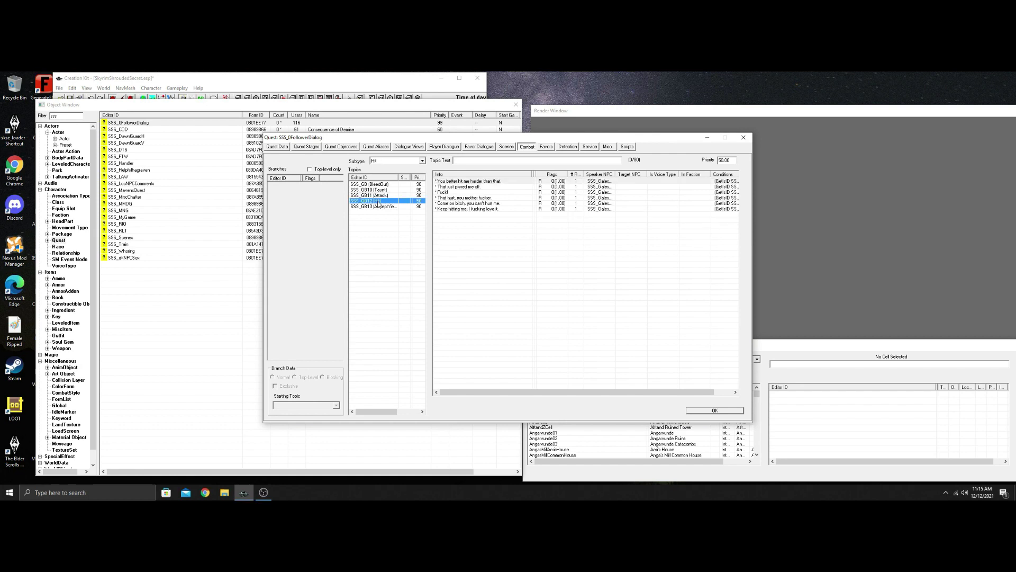
{"action": "double_click", "coordinate": [464, 181]}
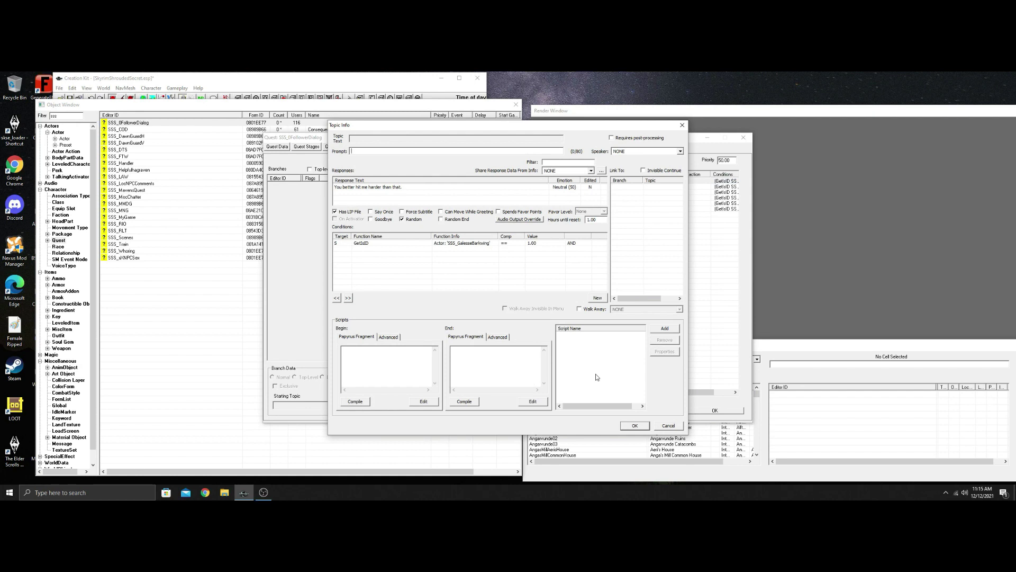
{"action": "left_click", "coordinate": [678, 426]}
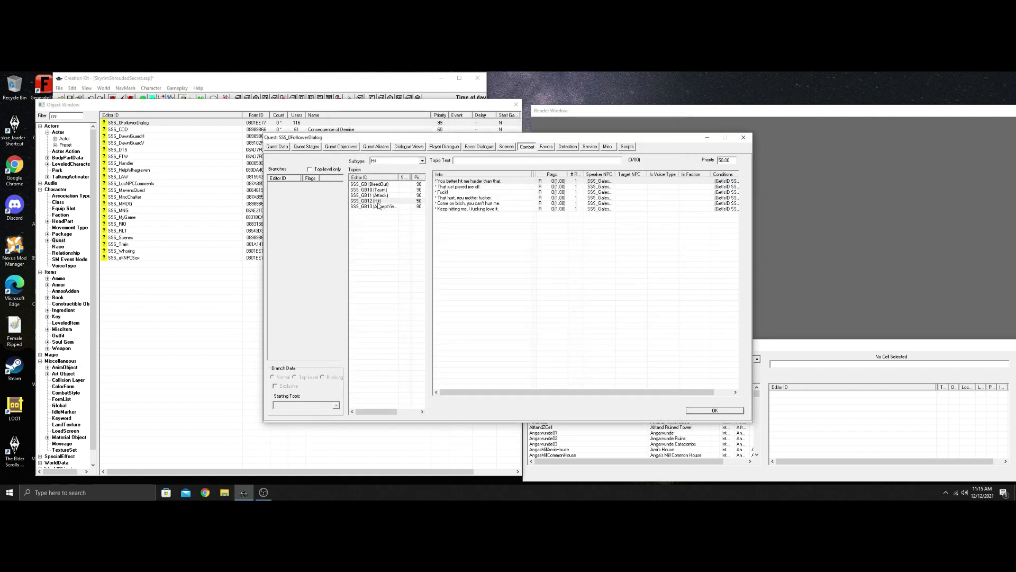
{"action": "left_click", "coordinate": [373, 206]}
{"action": "left_click", "coordinate": [373, 201]}
{"action": "right_click", "coordinate": [378, 244]}
{"action": "left_click", "coordinate": [394, 245]}
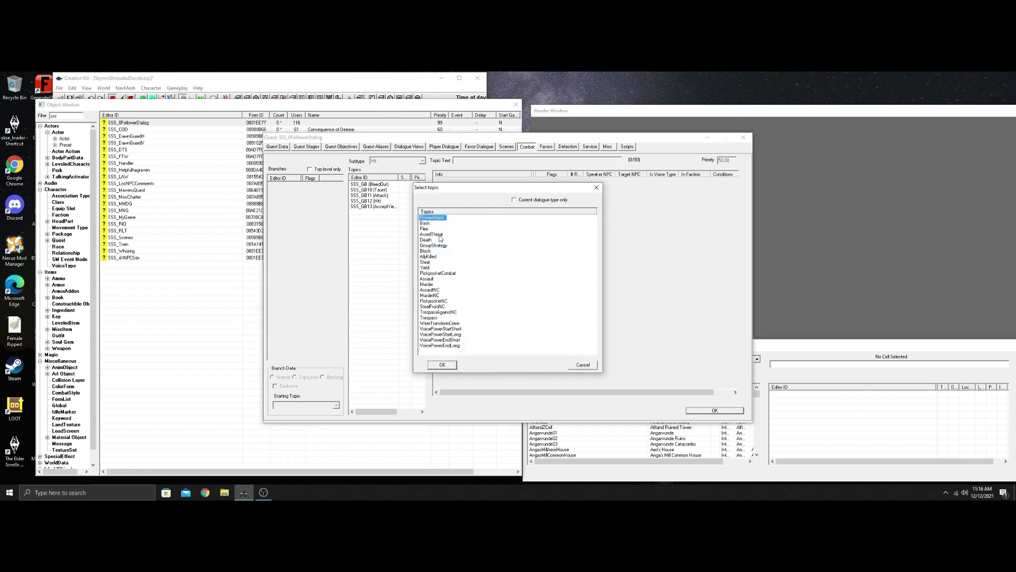
{"action": "left_click", "coordinate": [596, 188]}
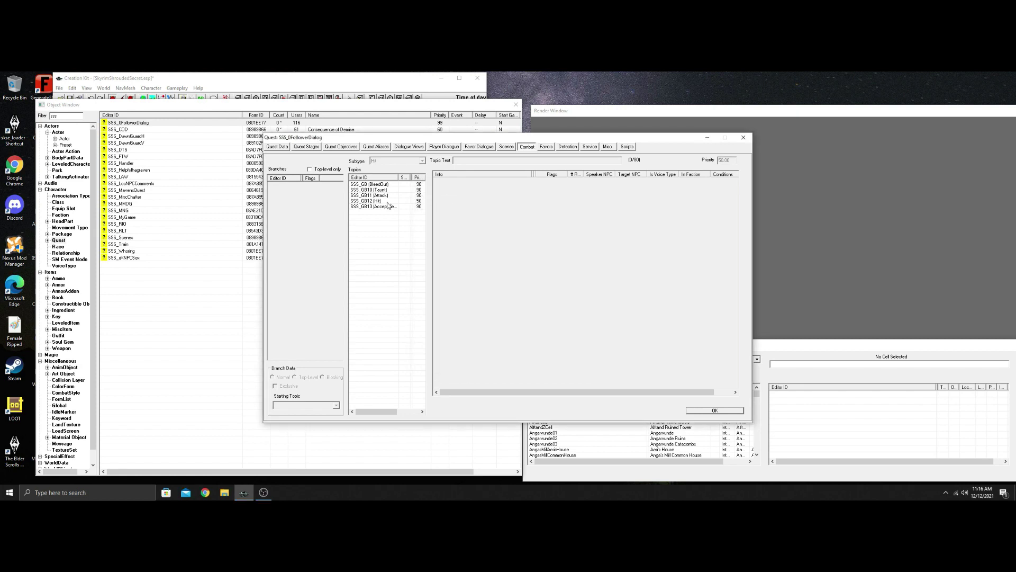
{"action": "left_click", "coordinate": [375, 203]}
{"action": "double_click", "coordinate": [498, 181]}
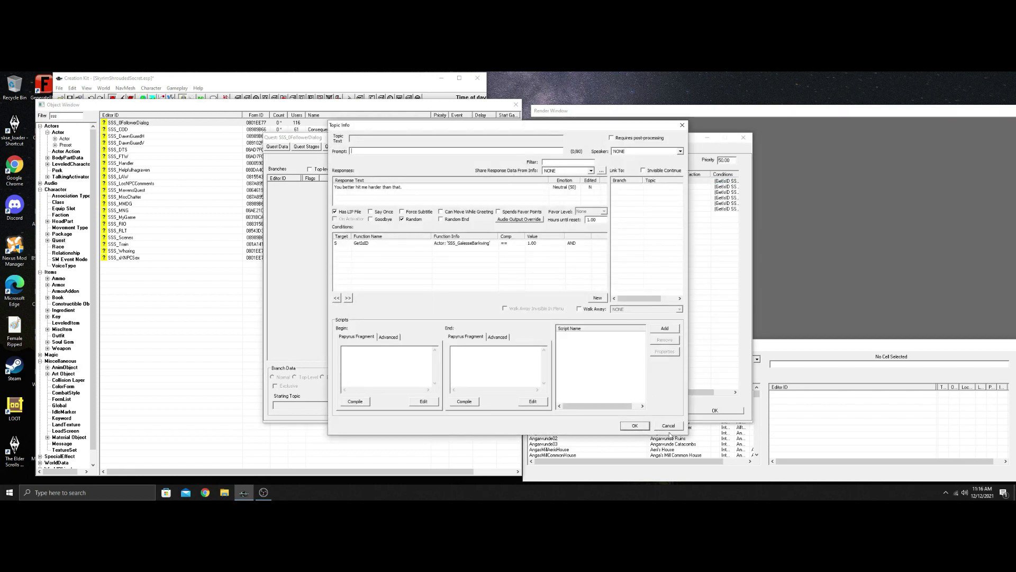
{"action": "left_click", "coordinate": [669, 425]}
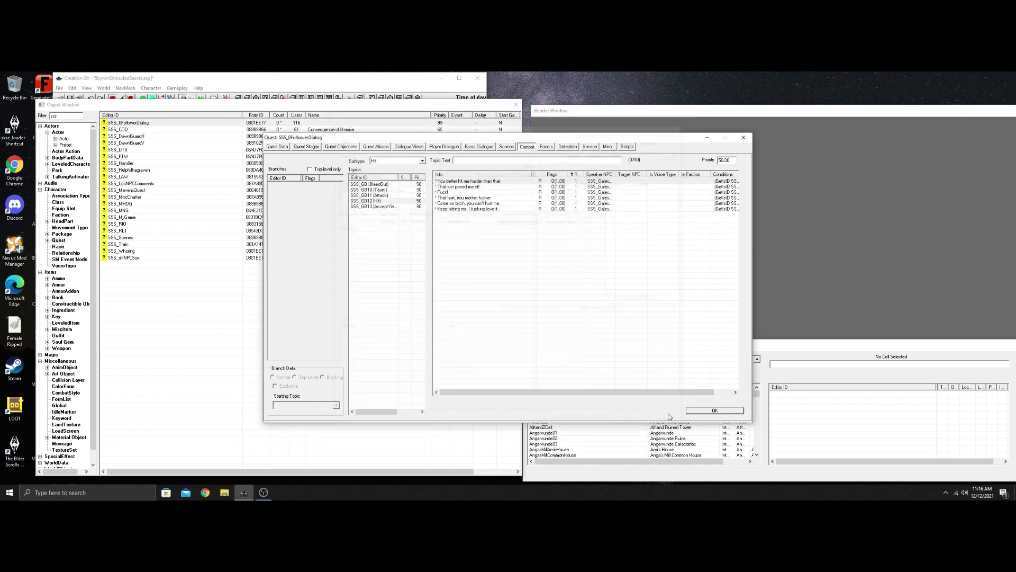
{"action": "double_click", "coordinate": [452, 187]}
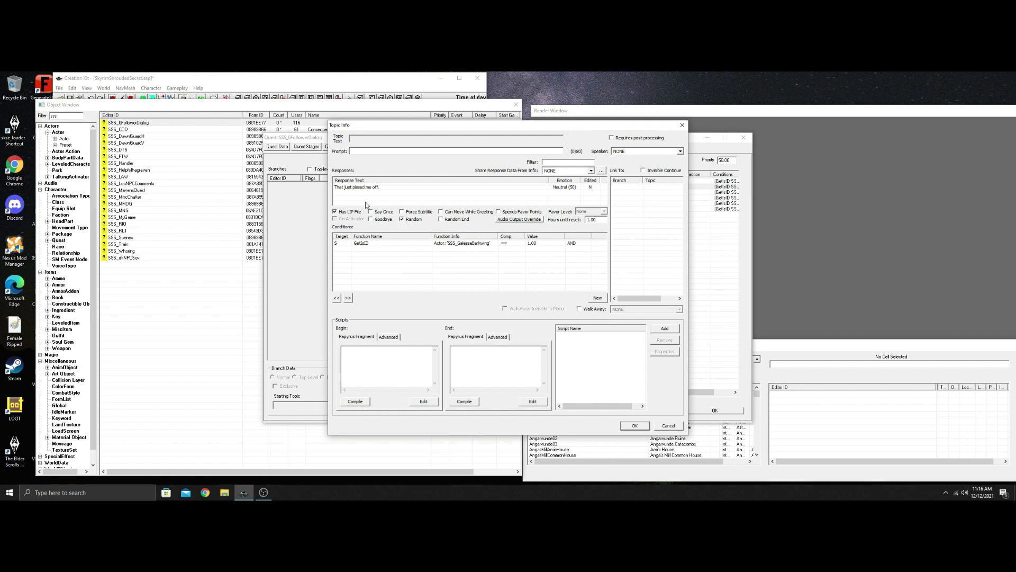
{"action": "left_click", "coordinate": [668, 426]}
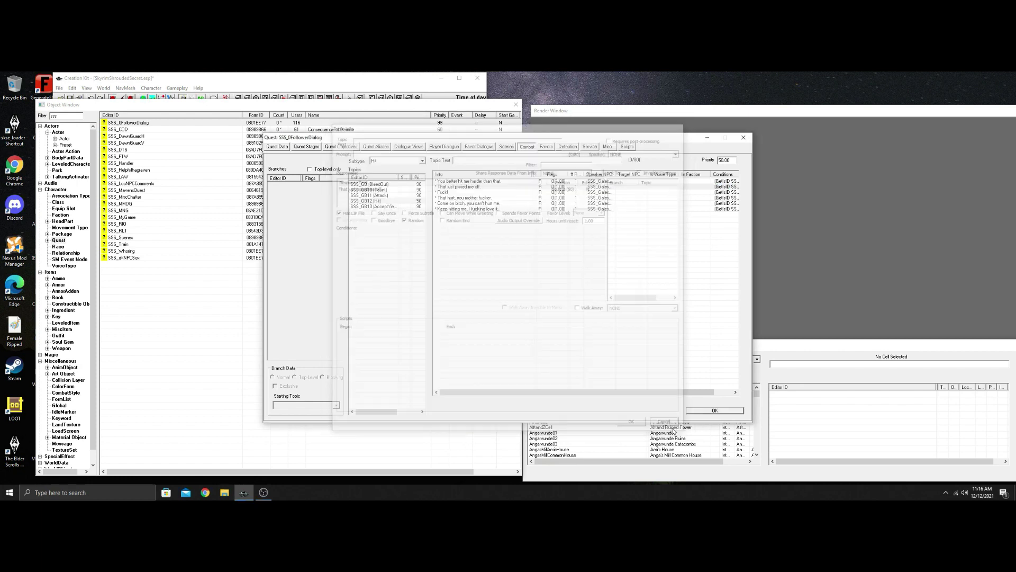
{"action": "double_click", "coordinate": [462, 202]}
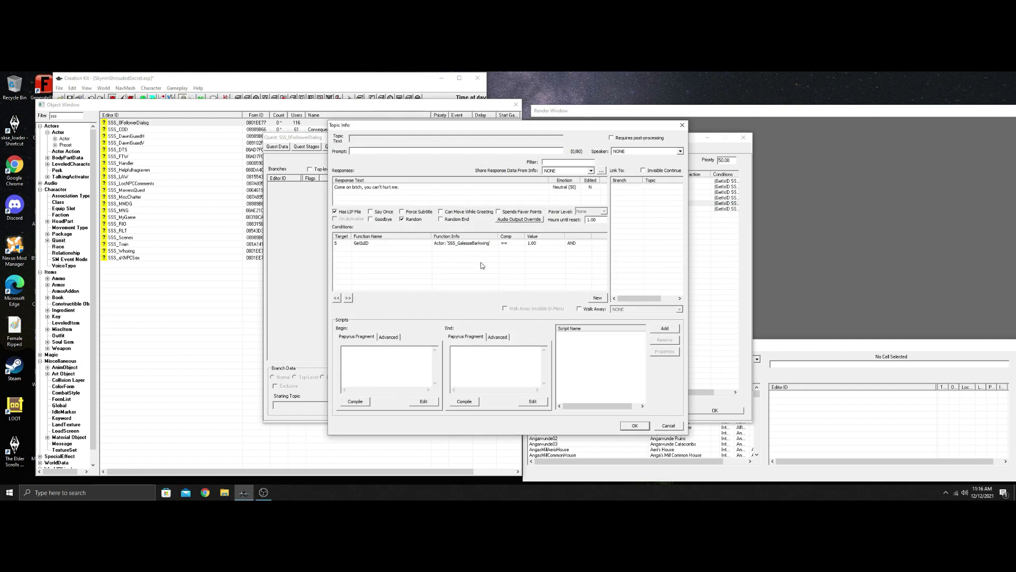
Step: Close the you-can't-hurt-me Hit line's details without changes
{"action": "left_click", "coordinate": [675, 427]}
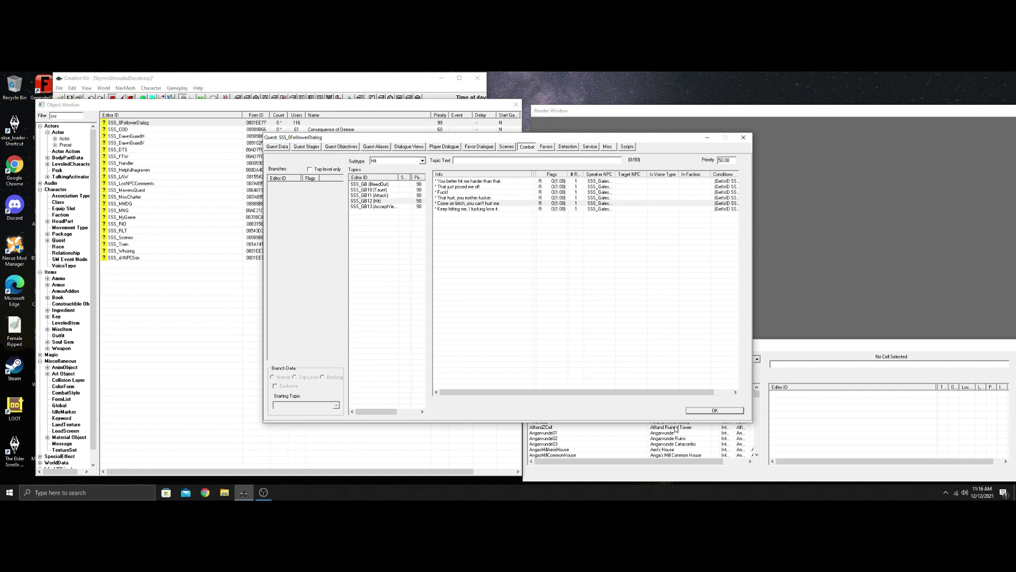